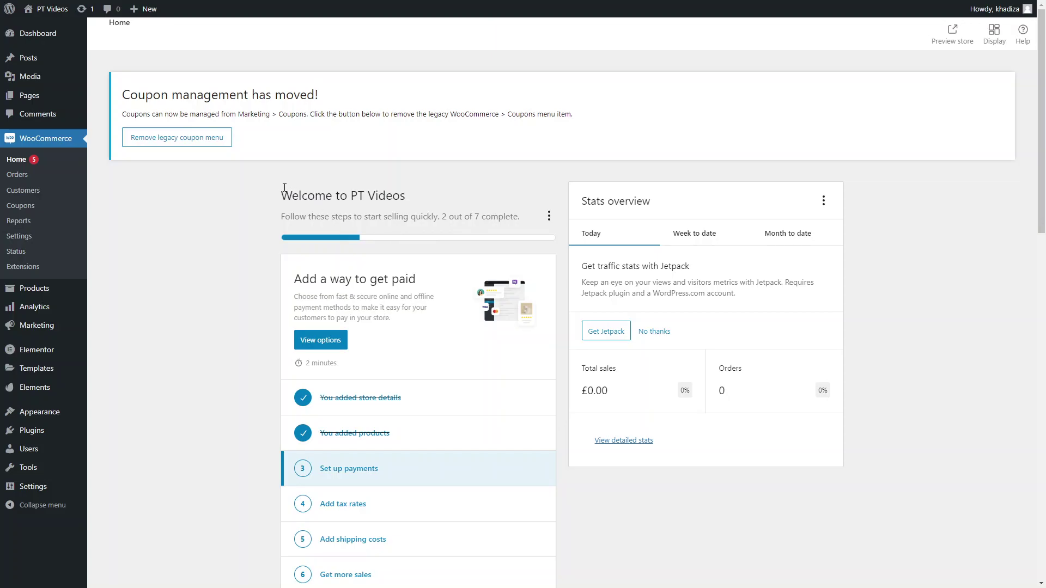
Create a new product titled 'T-Shirt' and scroll down to its Product data box.
{"action": "left_click", "coordinate": [15, 292]}
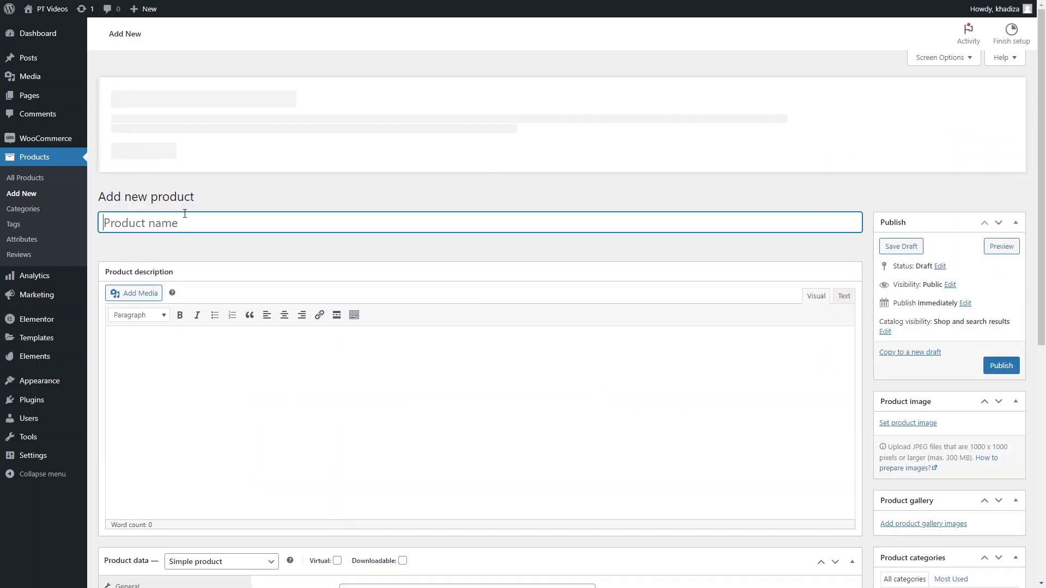
{"action": "type", "text": "T"}
{"action": "key", "text": "BackSpace"}
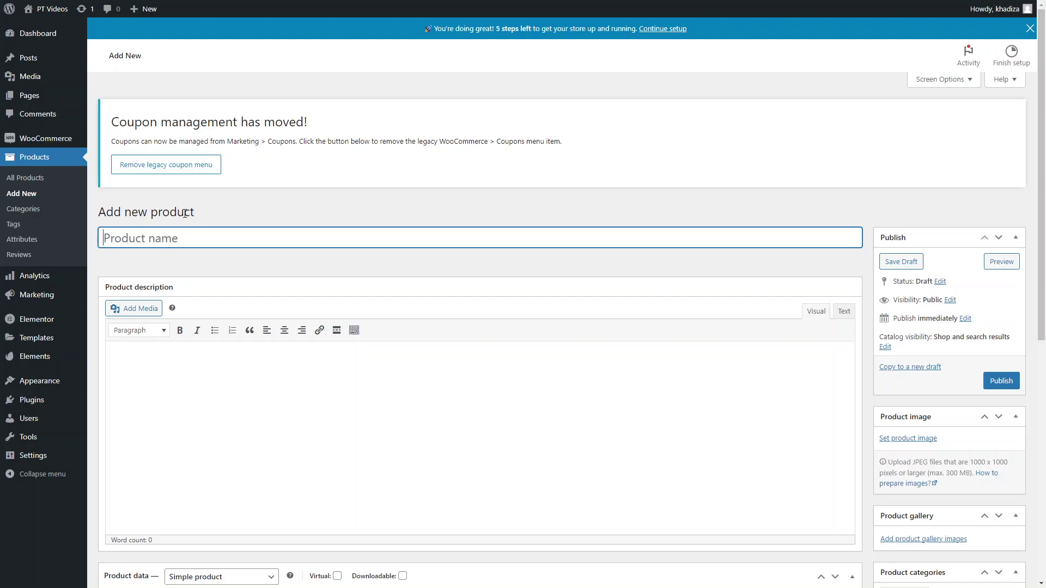
{"action": "type", "text": "T-Shirt"}
{"action": "scroll", "coordinate": [281, 263], "scroll_direction": "down", "scroll_amount": 3}
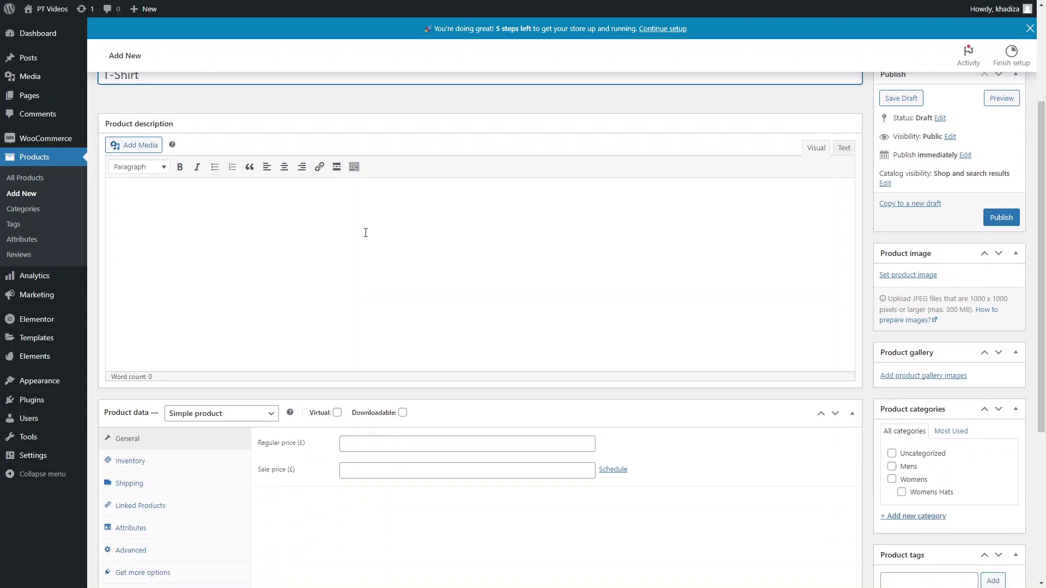
{"action": "scroll", "coordinate": [981, 395], "scroll_direction": "down", "scroll_amount": 1}
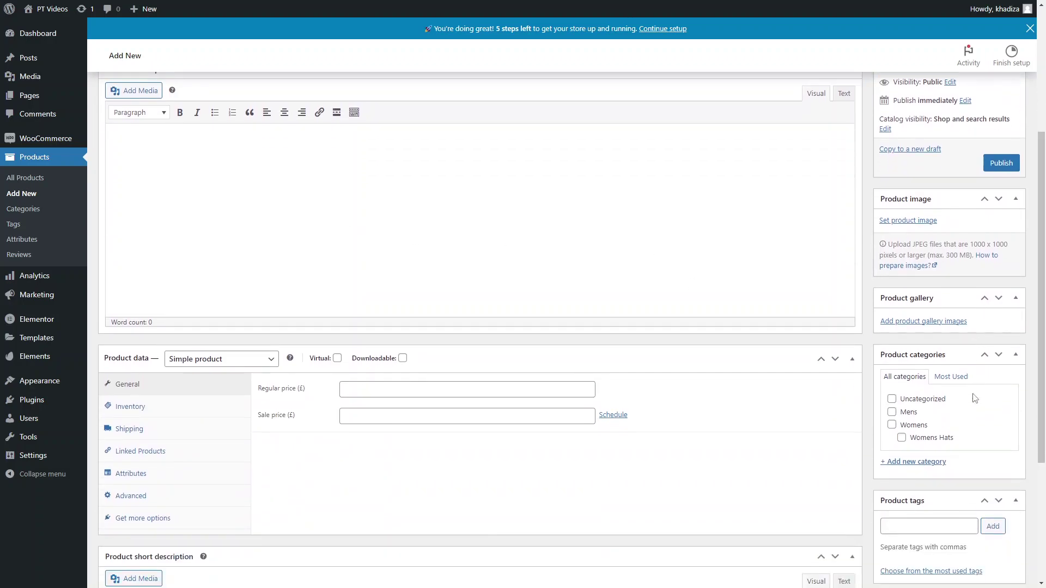
{"action": "scroll", "coordinate": [915, 409], "scroll_direction": "down", "scroll_amount": 1}
{"action": "scroll", "coordinate": [893, 371], "scroll_direction": "up", "scroll_amount": 3}
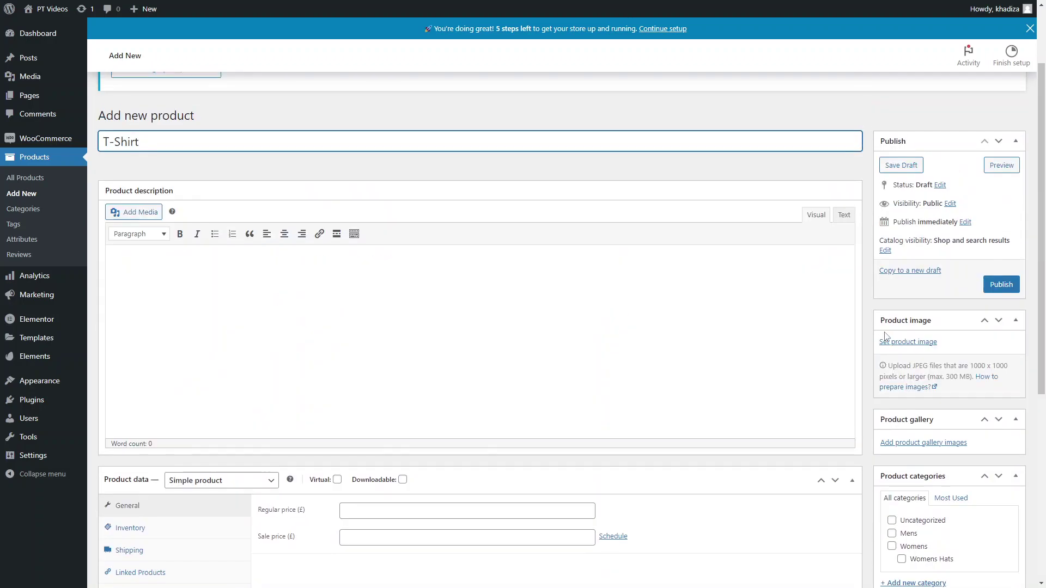
{"action": "scroll", "coordinate": [587, 282], "scroll_direction": "down", "scroll_amount": 6}
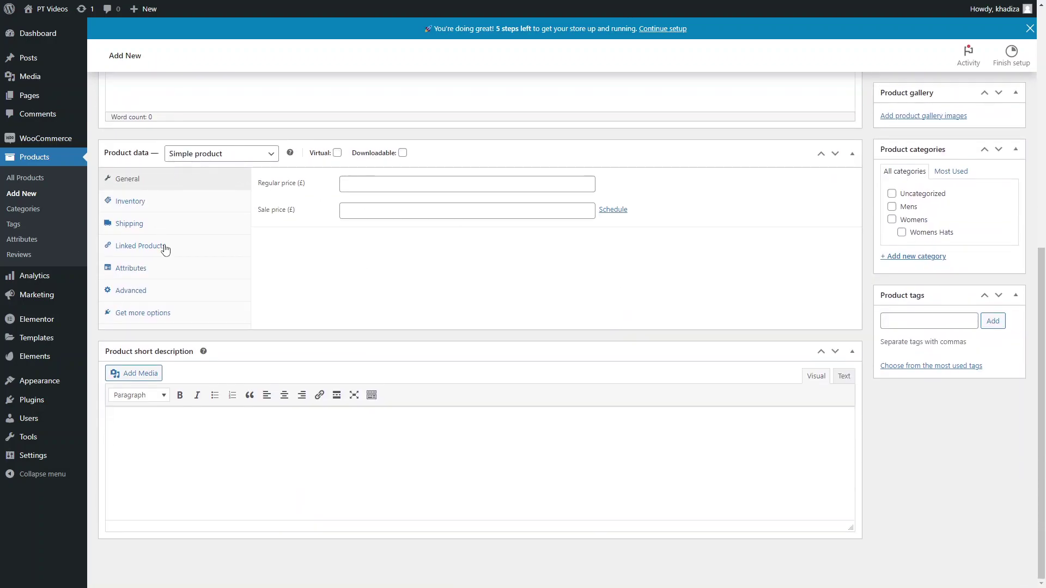
{"action": "scroll", "coordinate": [480, 354], "scroll_direction": "up", "scroll_amount": 8}
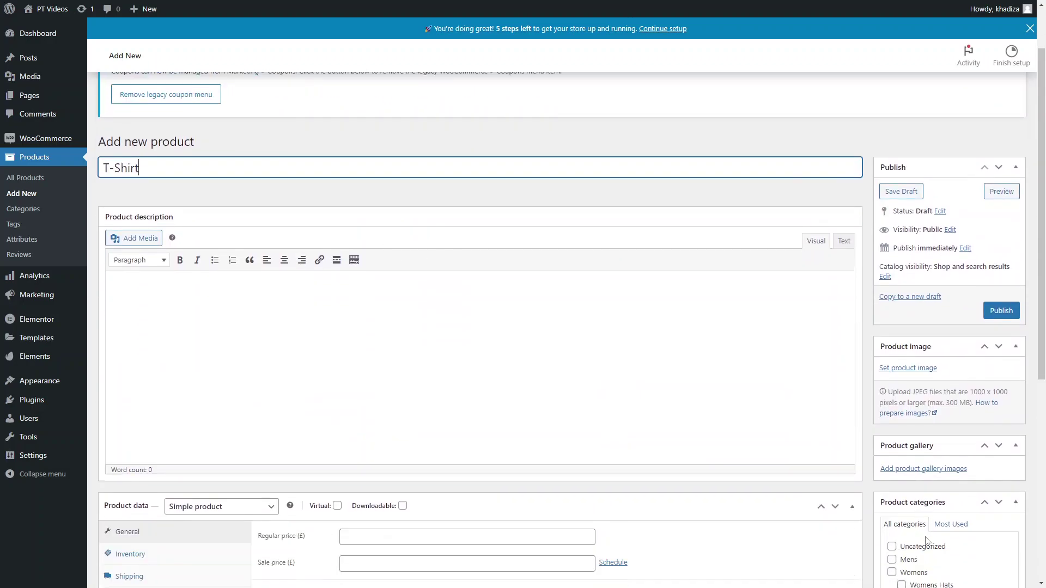
{"action": "scroll", "coordinate": [664, 416], "scroll_direction": "down", "scroll_amount": 3}
{"action": "scroll", "coordinate": [469, 383], "scroll_direction": "down", "scroll_amount": 2}
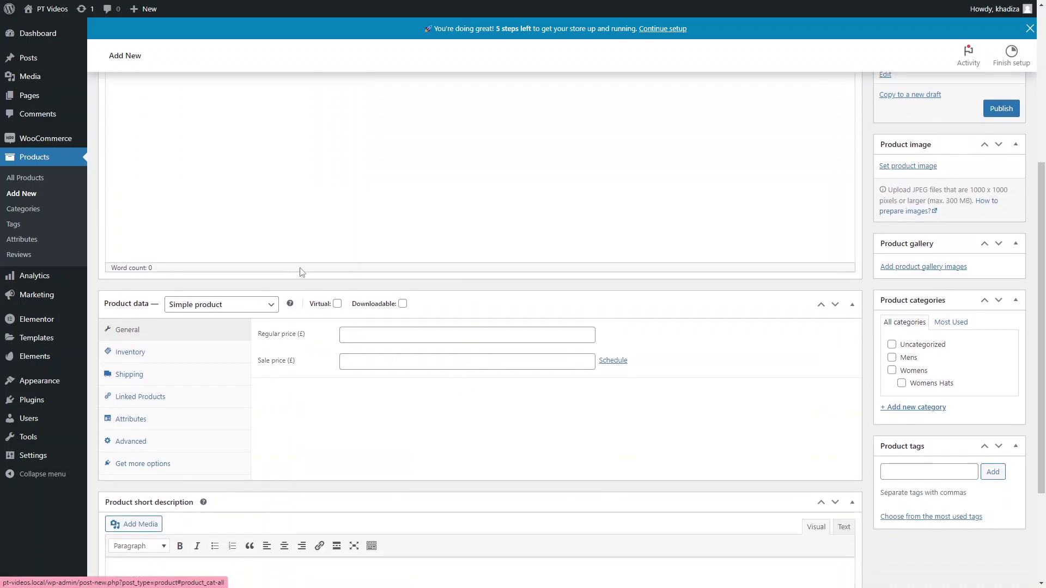
{"action": "scroll", "coordinate": [790, 422], "scroll_direction": "down", "scroll_amount": 2}
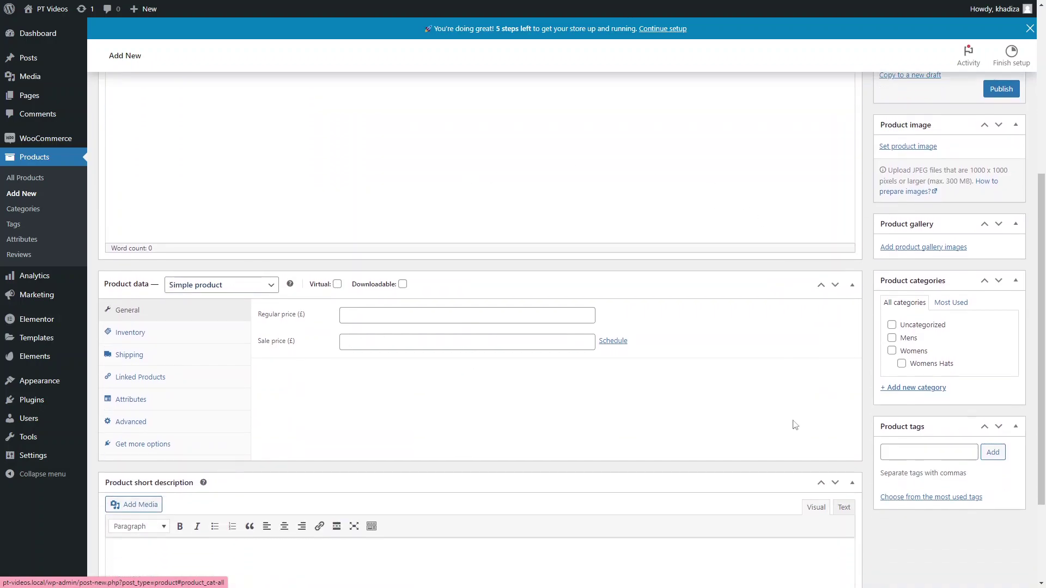
{"action": "scroll", "coordinate": [545, 262], "scroll_direction": "up", "scroll_amount": 1}
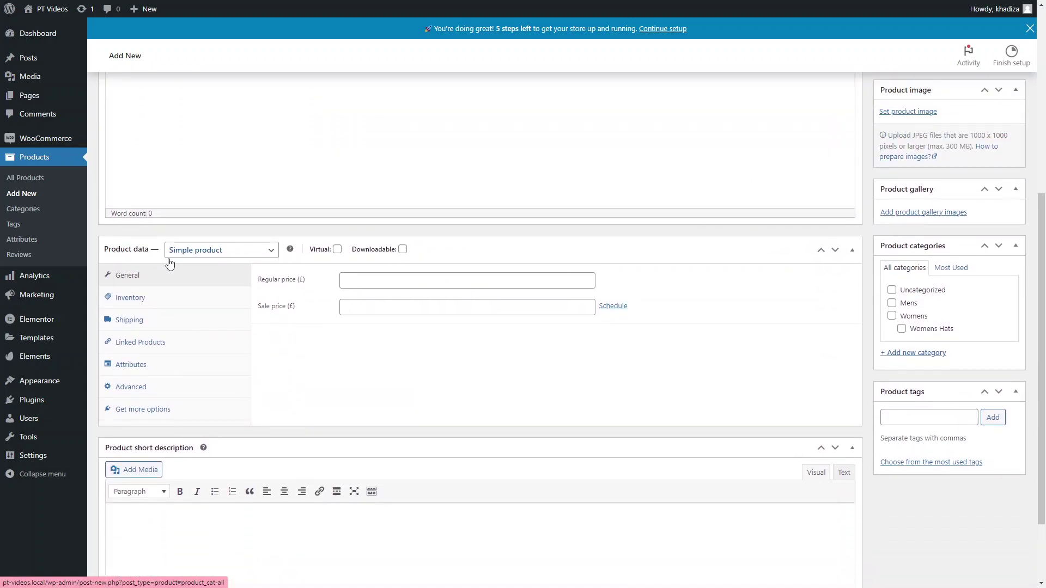
Switch the product type to Variable product, leaving Manage stock unticked on the Inventory tab.
{"action": "left_click", "coordinate": [197, 254]}
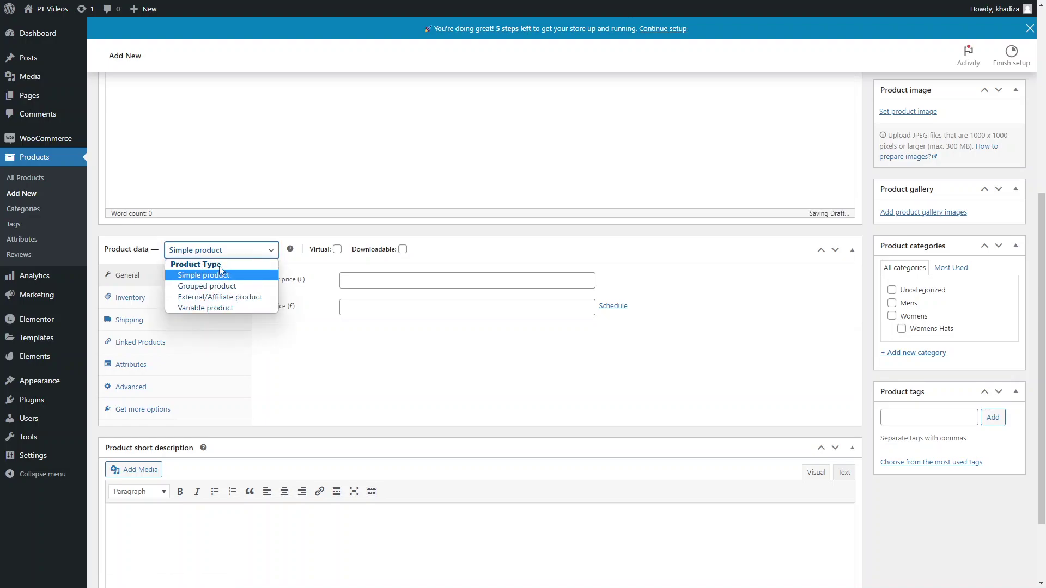
{"action": "left_click", "coordinate": [216, 307]}
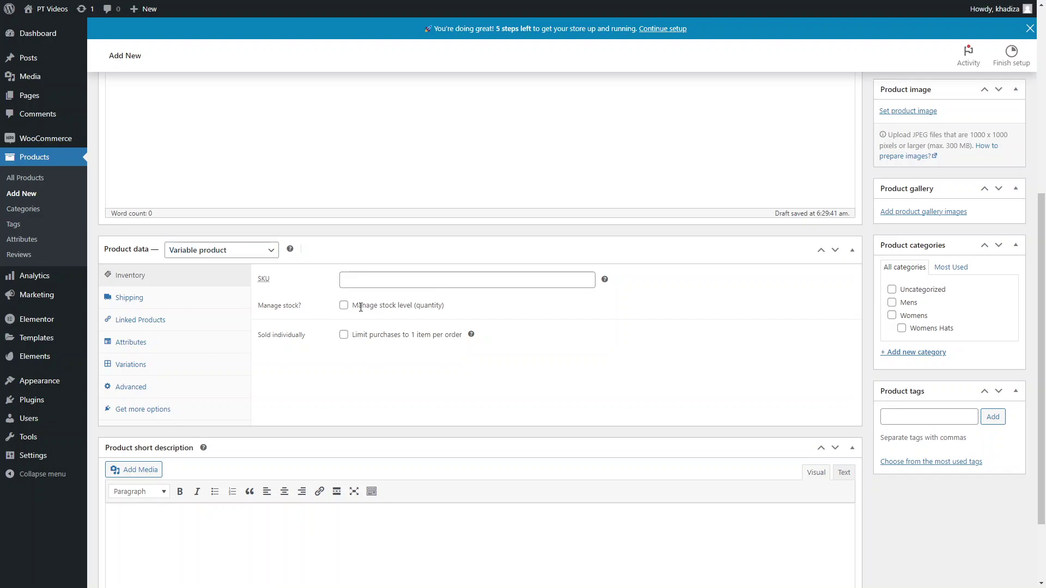
{"action": "left_click", "coordinate": [343, 306]}
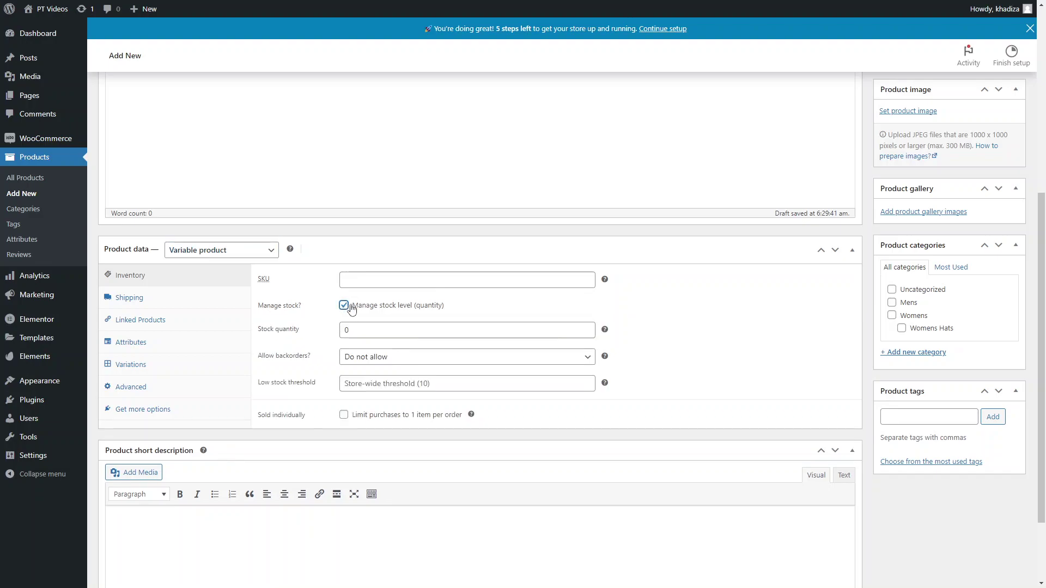
{"action": "left_click", "coordinate": [367, 333]}
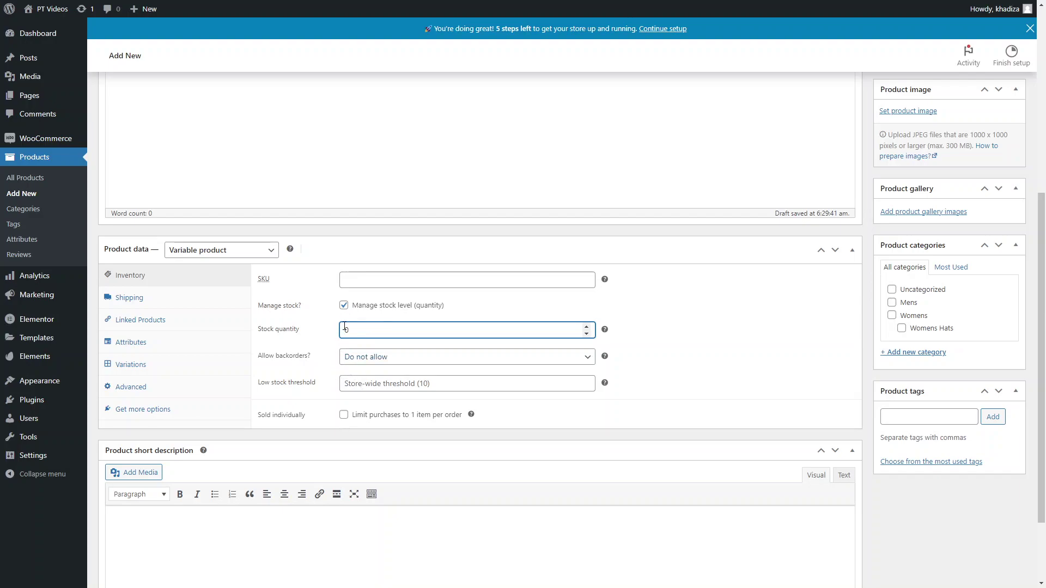
{"action": "left_click", "coordinate": [343, 306]}
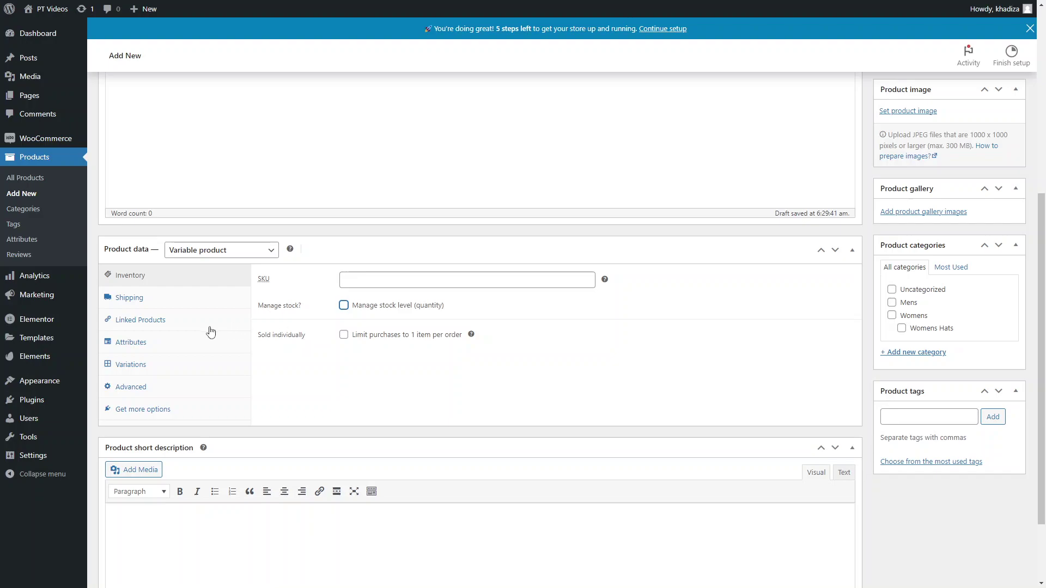
Keep No shipping class in the shipping settings, then show the empty Upsells and Cross-sells fields.
{"action": "left_click", "coordinate": [229, 309]}
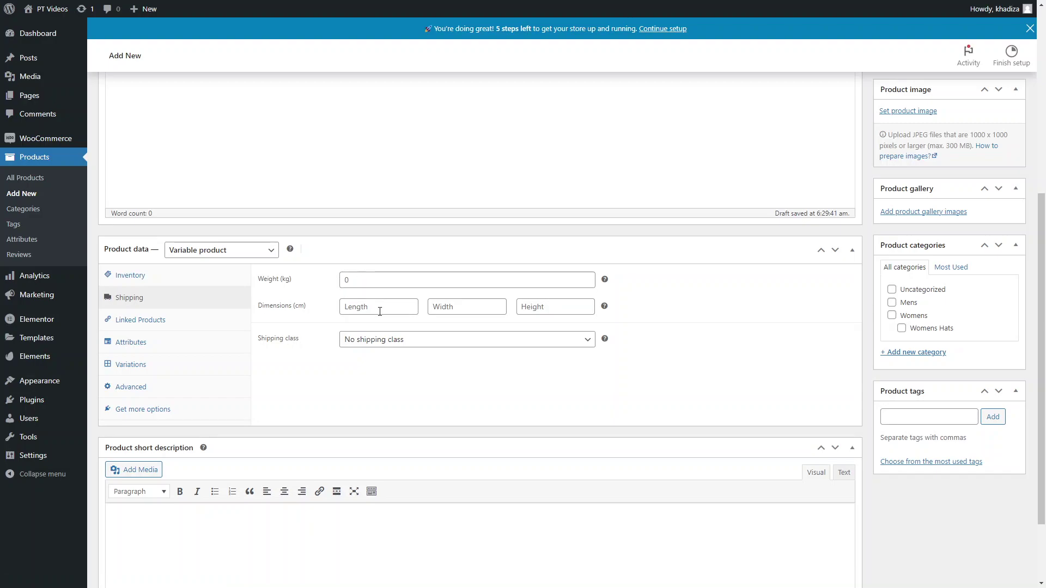
{"action": "left_click", "coordinate": [381, 345]}
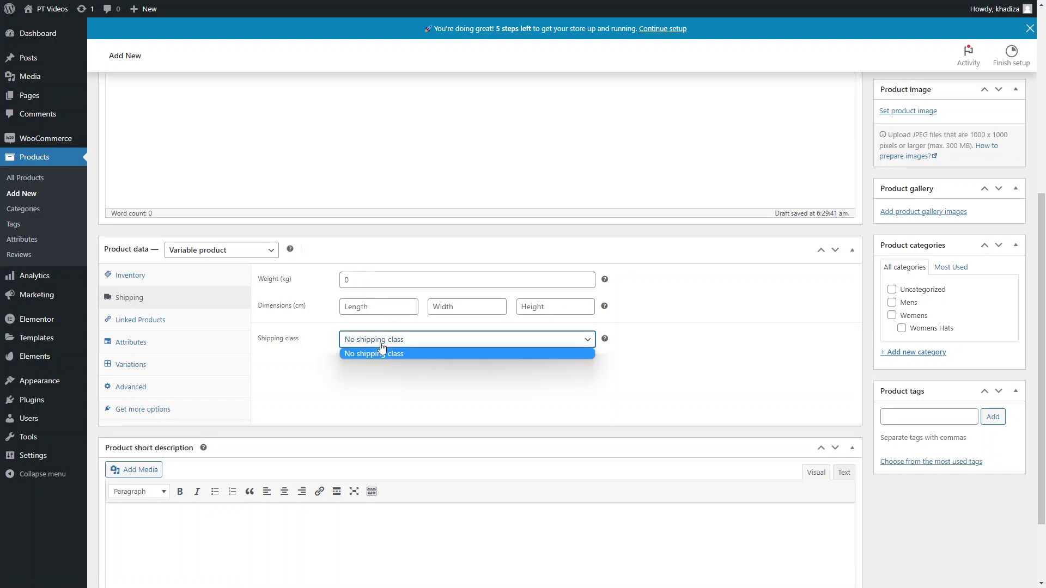
{"action": "left_click", "coordinate": [388, 343]}
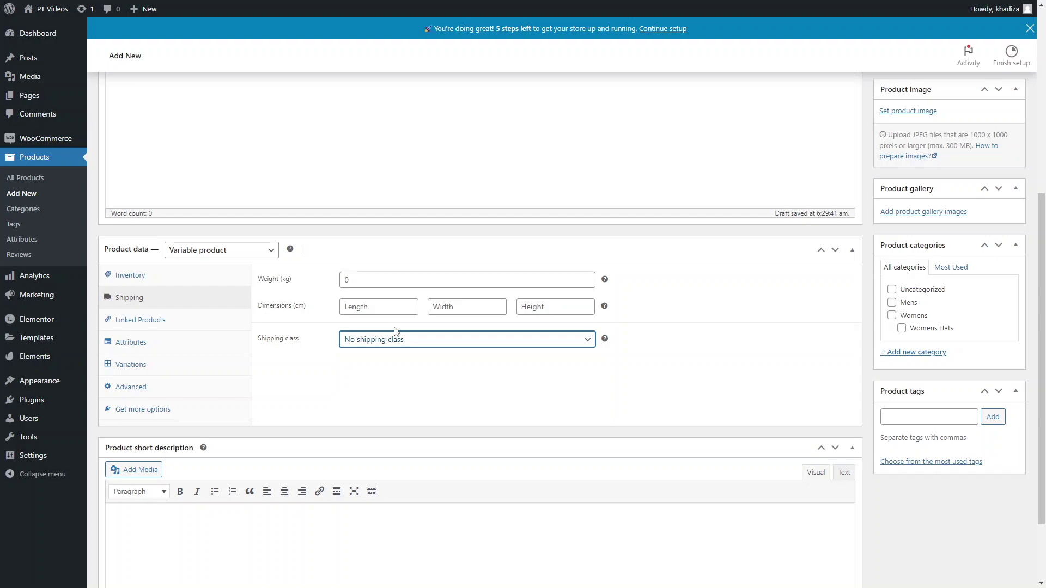
{"action": "left_click", "coordinate": [208, 322]}
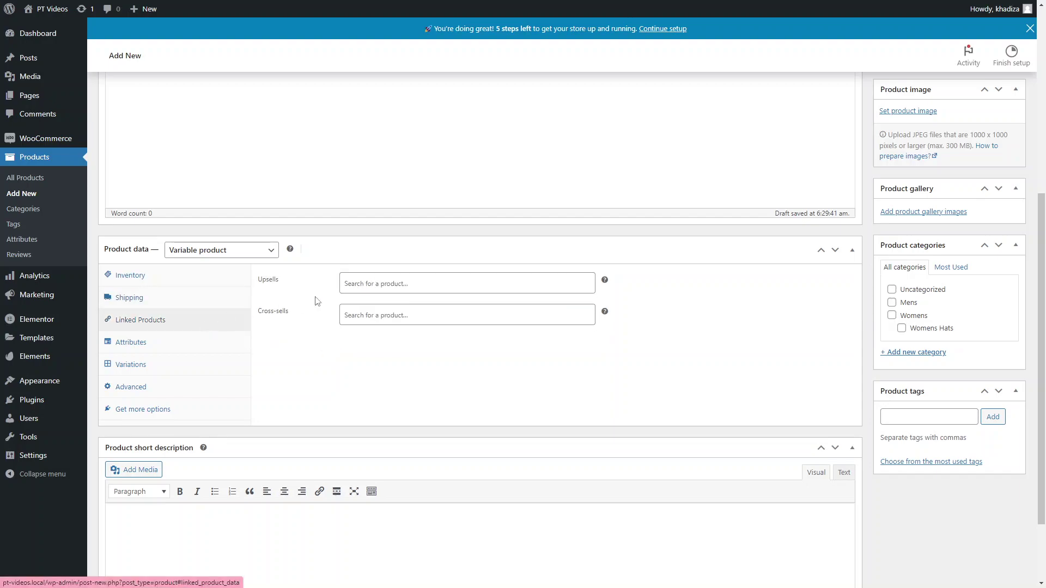
{"action": "left_click", "coordinate": [407, 284]}
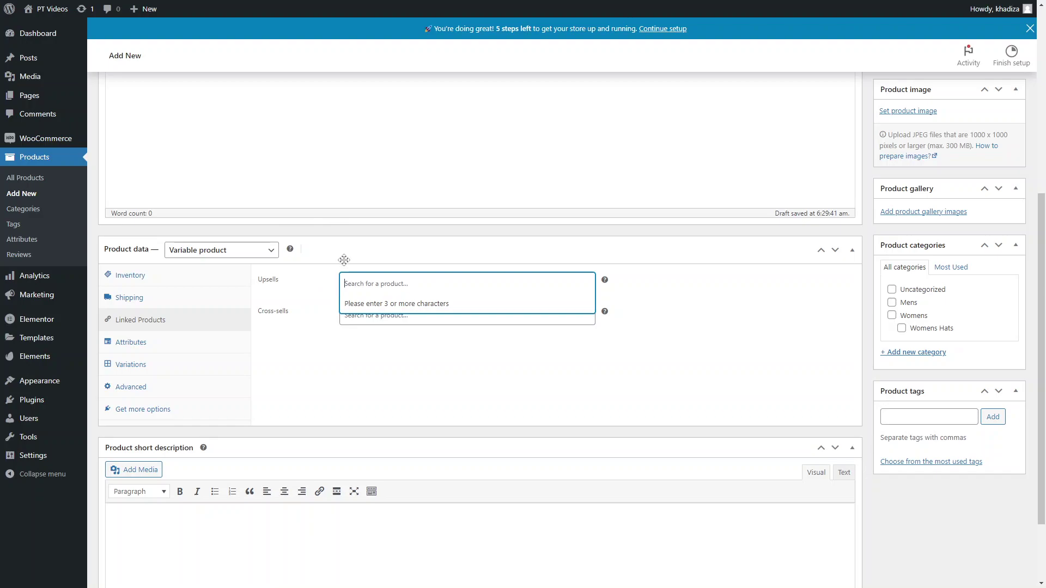
{"action": "left_click", "coordinate": [322, 351]}
{"action": "left_click", "coordinate": [354, 316]}
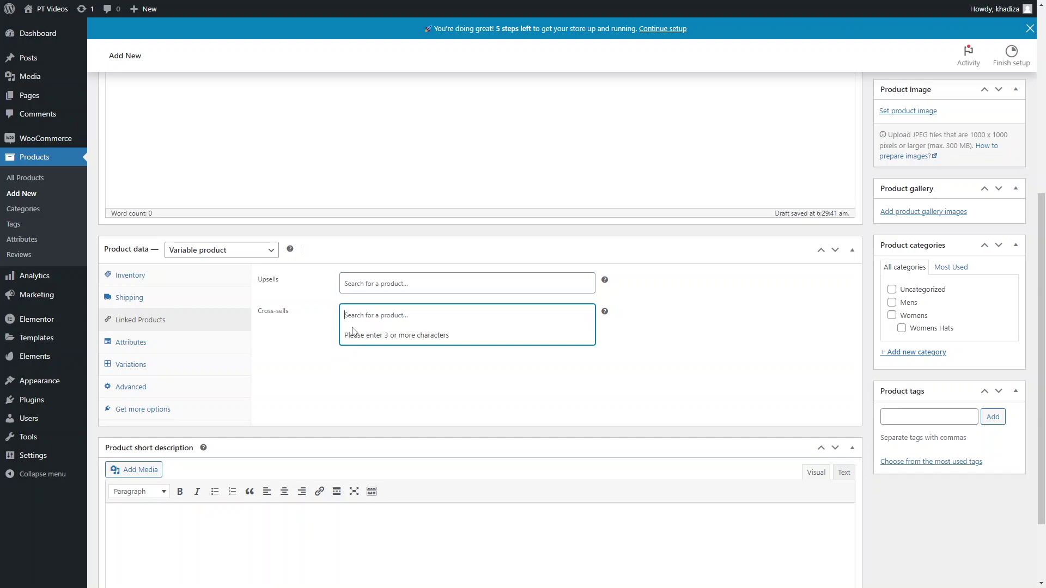
{"action": "left_click", "coordinate": [355, 360]}
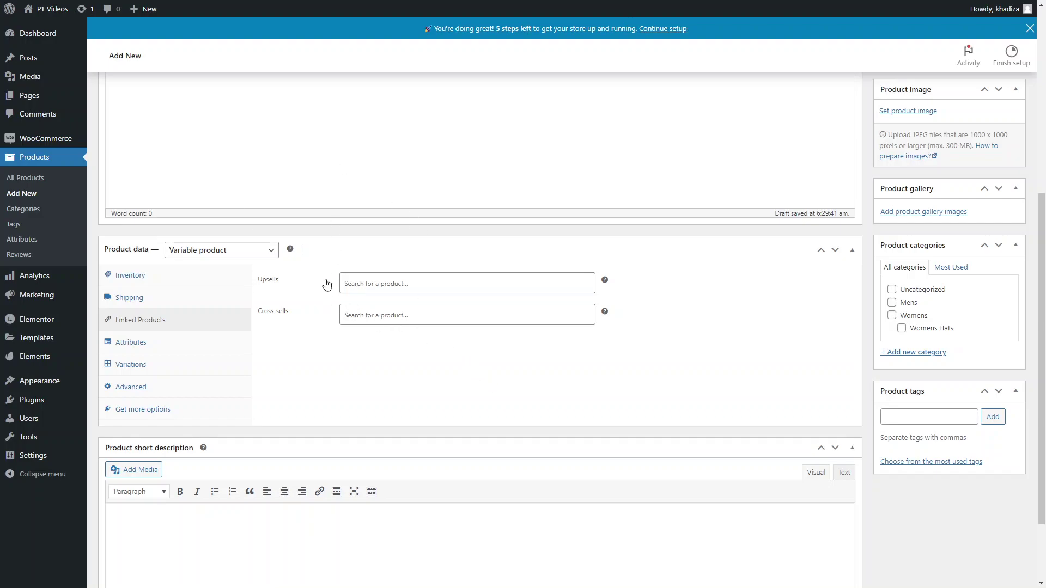
Add a blank Custom product attribute in the T-Shirt's Attributes settings.
{"action": "left_click", "coordinate": [158, 342]}
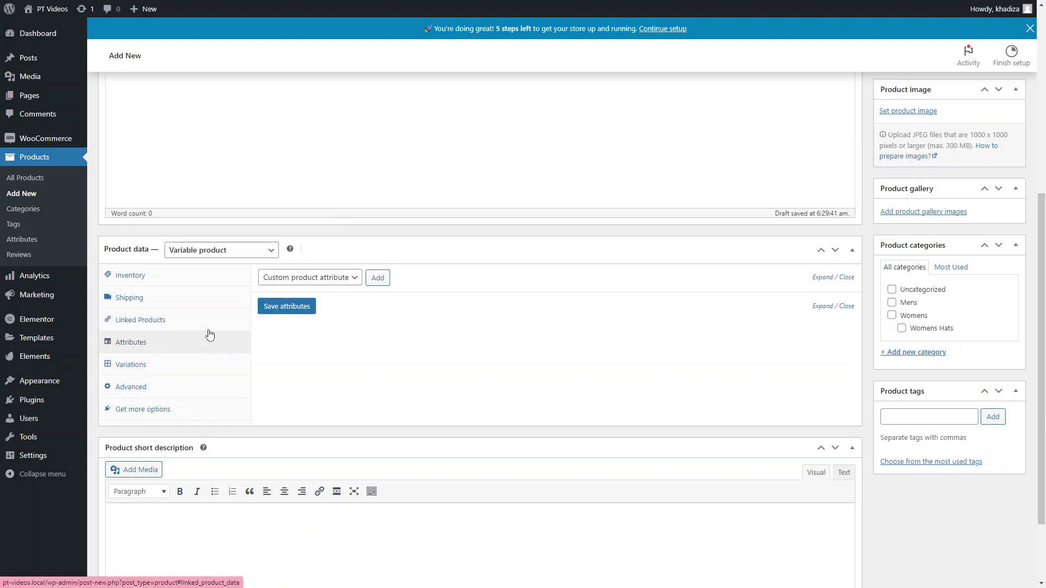
{"action": "left_click", "coordinate": [338, 279]}
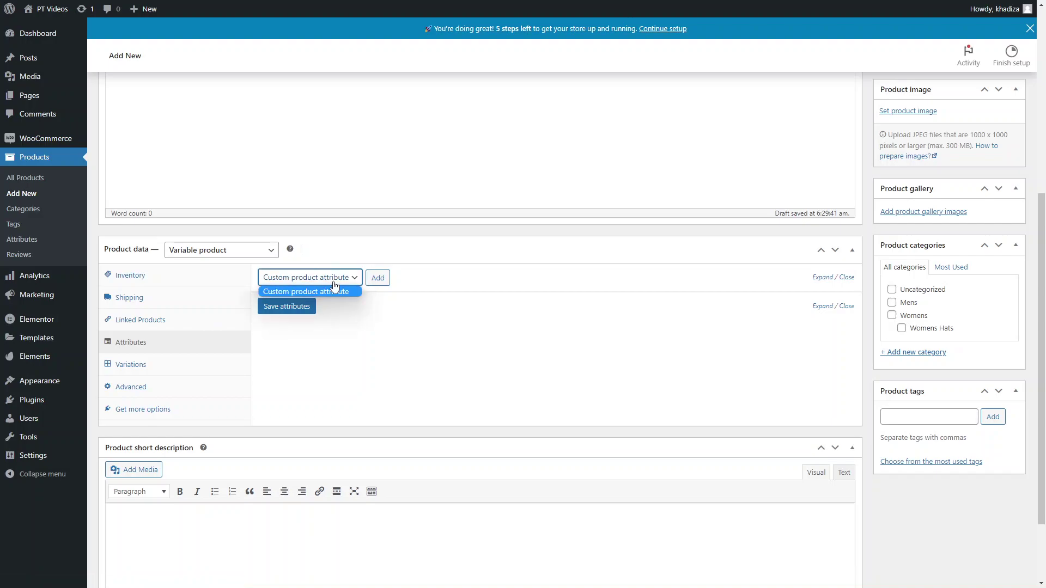
{"action": "left_click", "coordinate": [418, 316]}
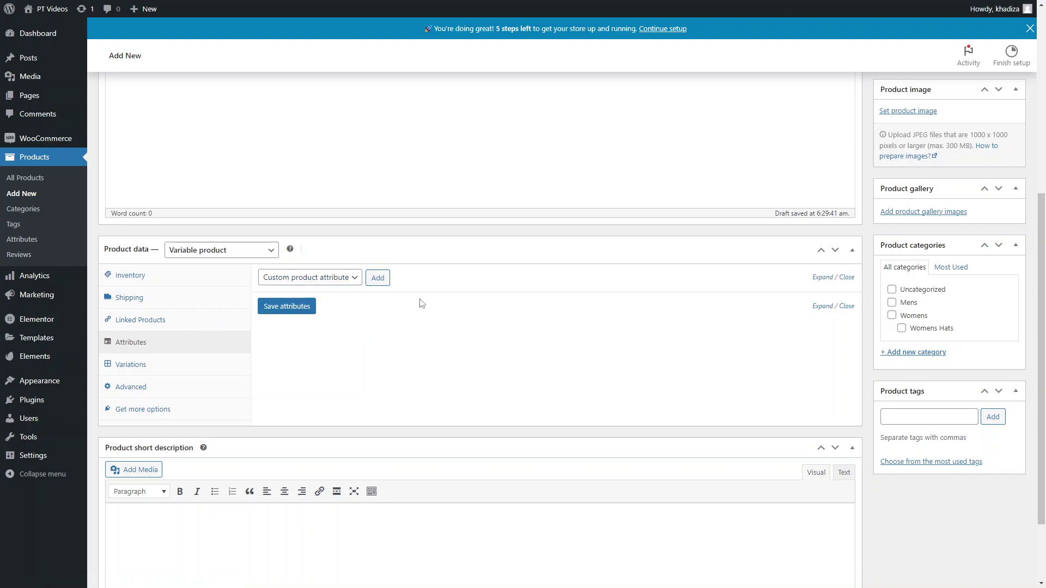
{"action": "scroll", "coordinate": [422, 304], "scroll_direction": "up", "scroll_amount": 6}
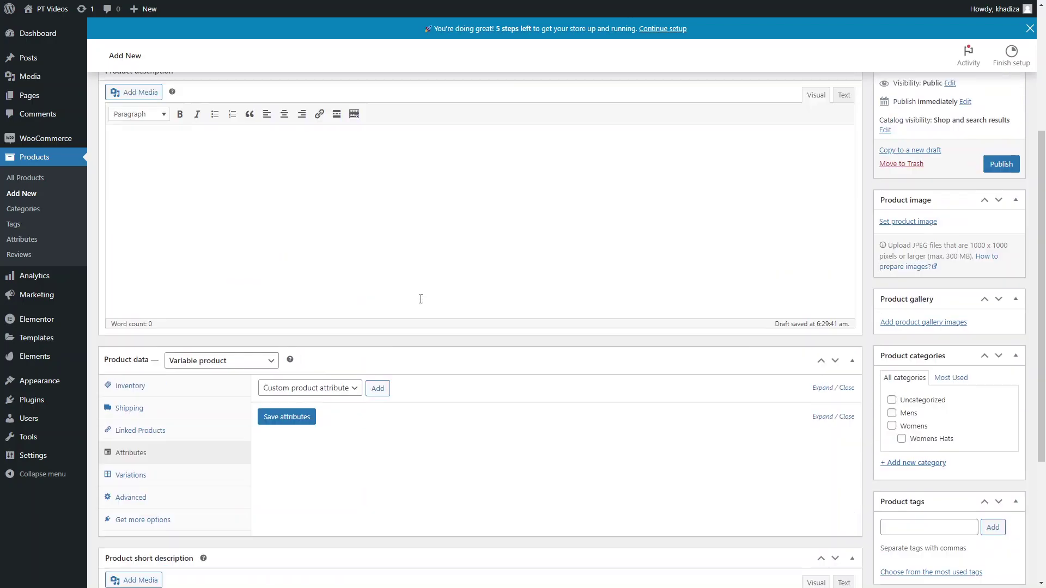
{"action": "scroll", "coordinate": [315, 275], "scroll_direction": "down", "scroll_amount": 5}
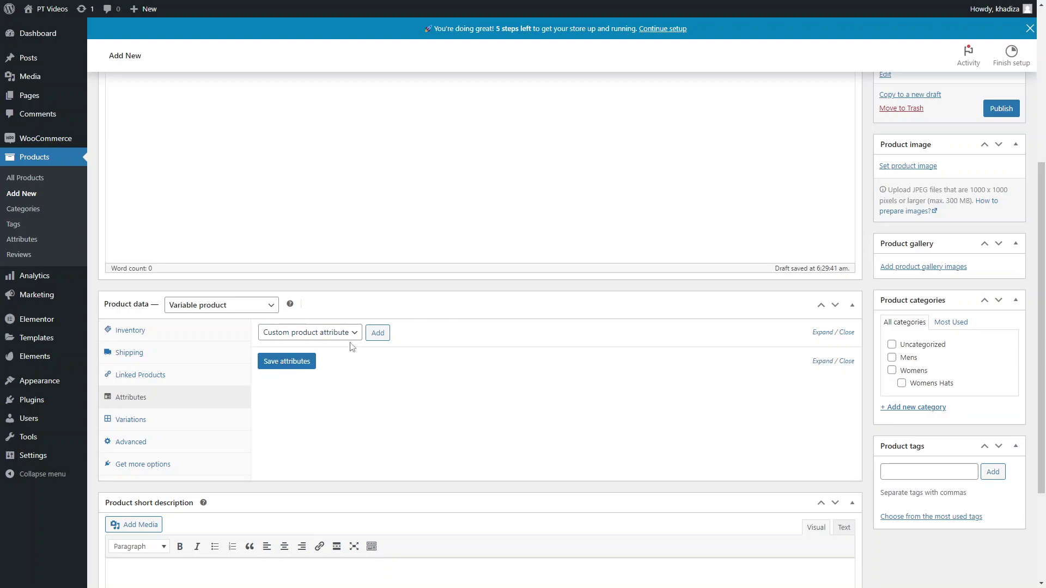
{"action": "left_click", "coordinate": [333, 341]}
{"action": "left_click", "coordinate": [315, 341]}
{"action": "left_click", "coordinate": [370, 340]}
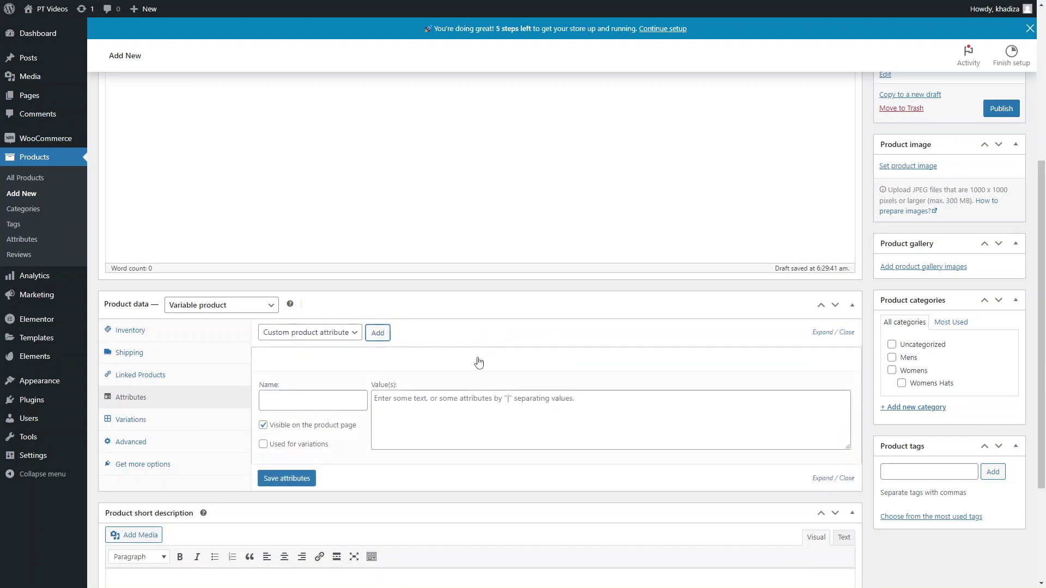
Create a Size attribute with values Large | Medium | Small, used for variations, and save it.
{"action": "left_click", "coordinate": [324, 399]}
{"action": "scroll", "coordinate": [376, 395], "scroll_direction": "down", "scroll_amount": 2}
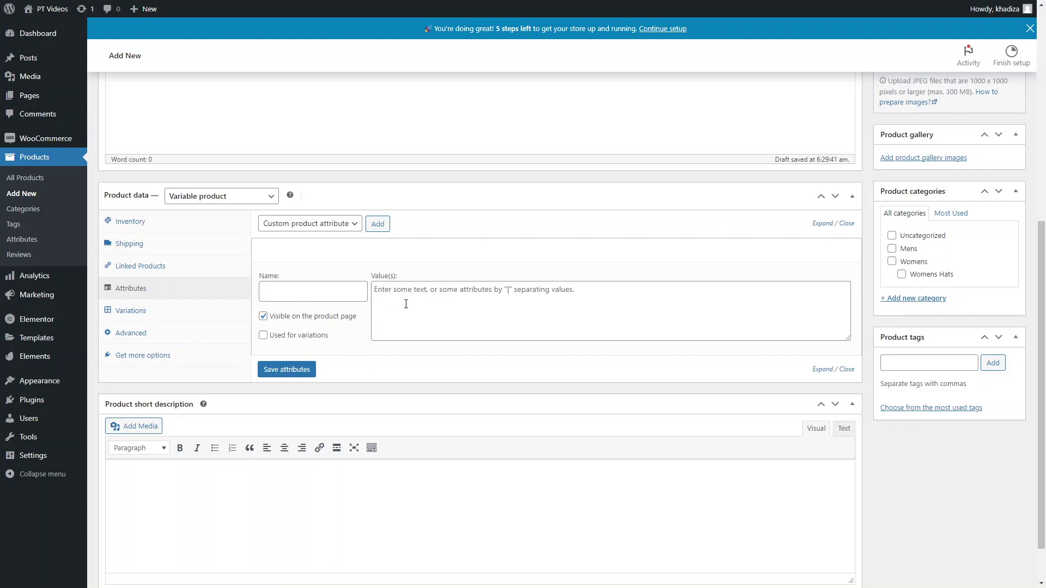
{"action": "left_click", "coordinate": [294, 288]}
{"action": "type", "text": "Size"}
{"action": "left_click", "coordinate": [430, 292]}
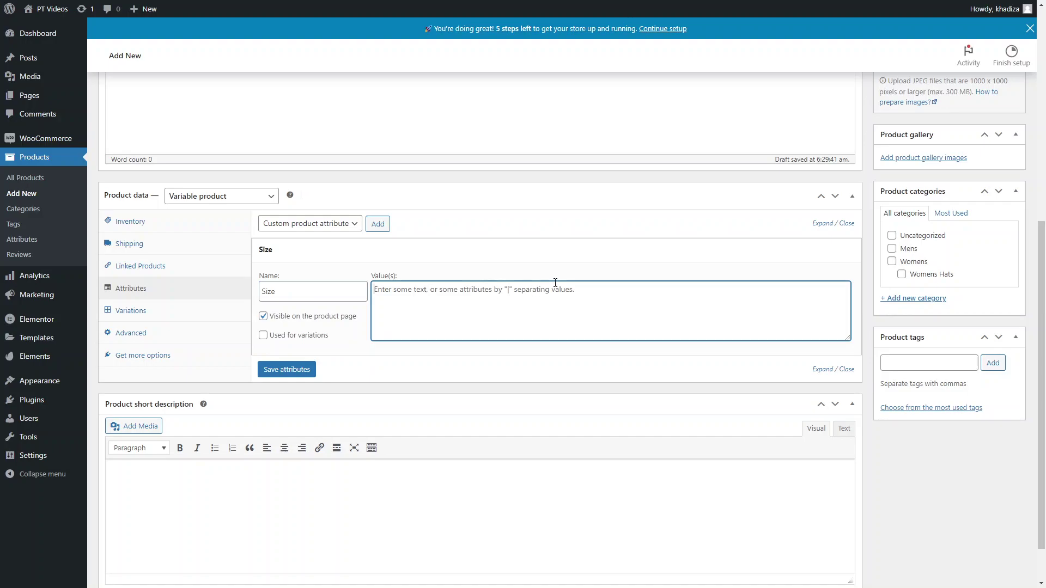
{"action": "type", "text": "Large"}
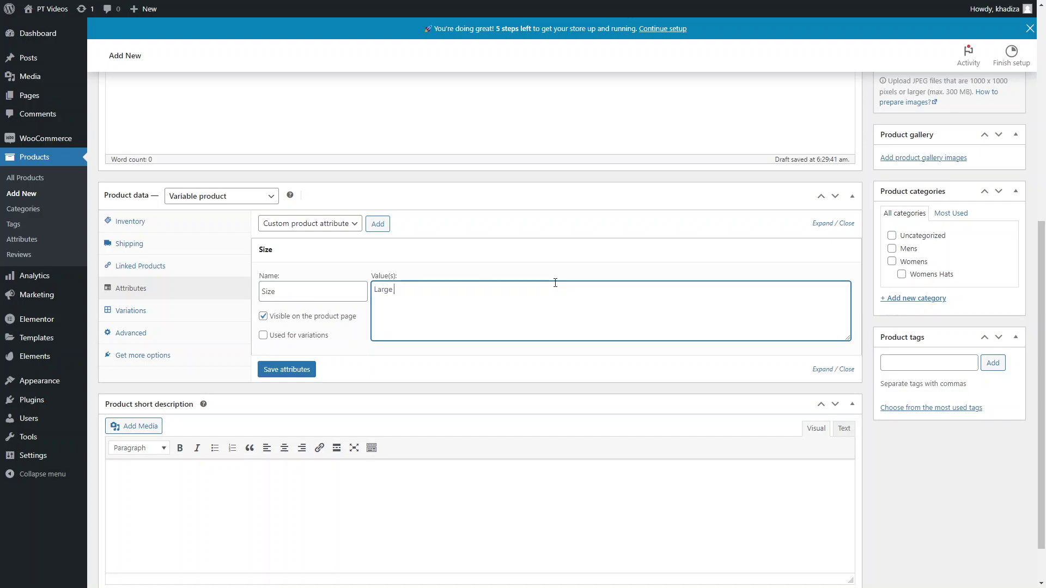
{"action": "type", "text": " | Medium "}
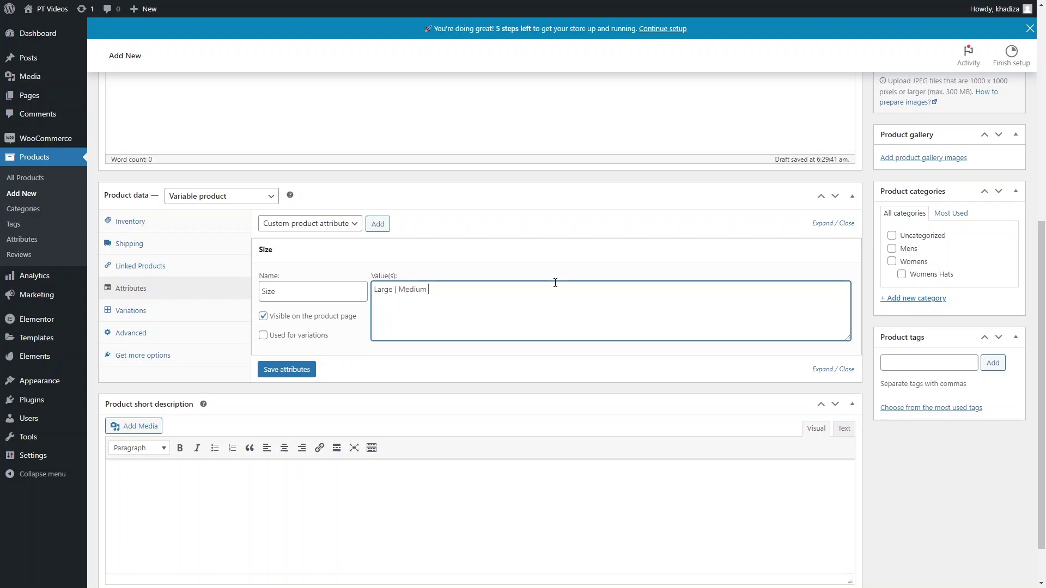
{"action": "type", "text": "Z"}
{"action": "type", "text": " Small"}
{"action": "left_click", "coordinate": [282, 338]}
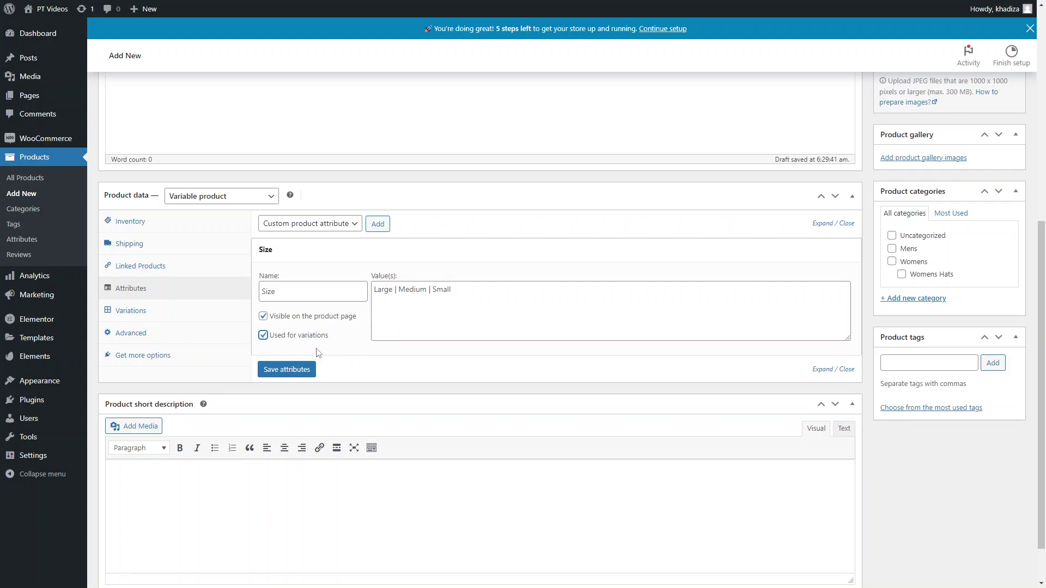
{"action": "left_click", "coordinate": [300, 372]}
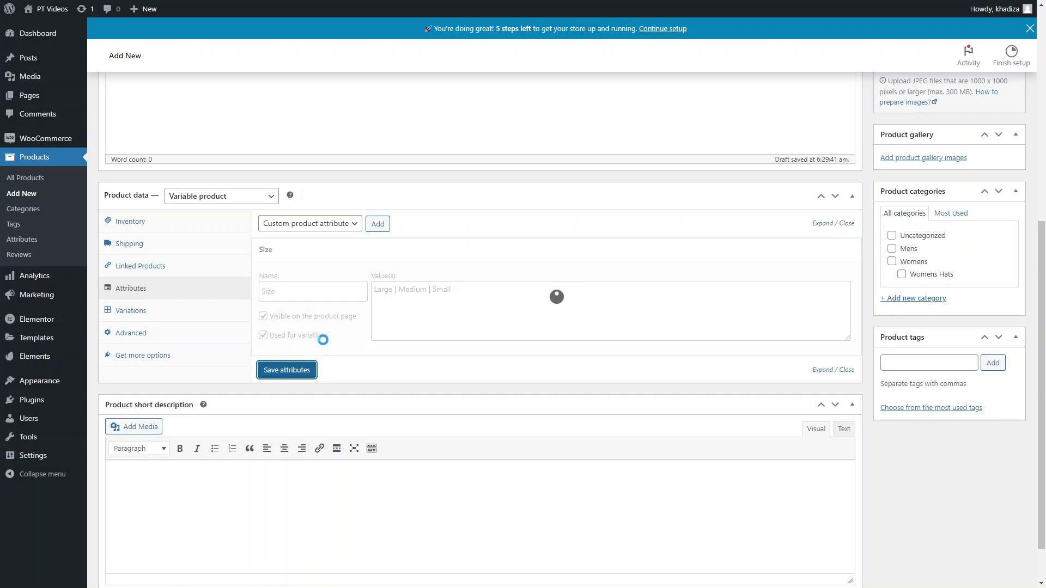
{"action": "left_click", "coordinate": [330, 228]}
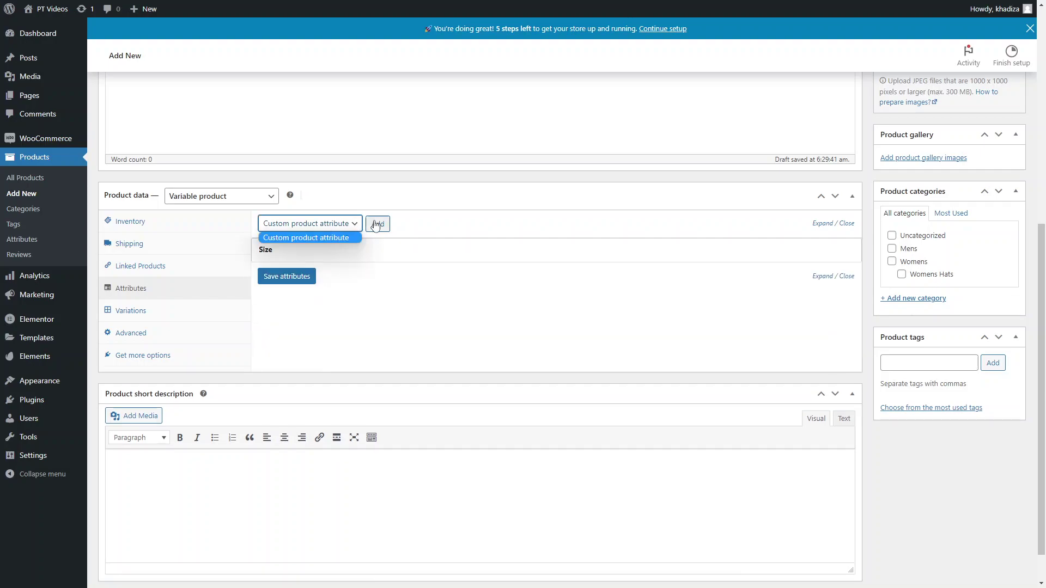
Add a custom Colour attribute with Red | Blue | Green | Yellow, used for variations, and save it.
{"action": "left_click", "coordinate": [376, 223]}
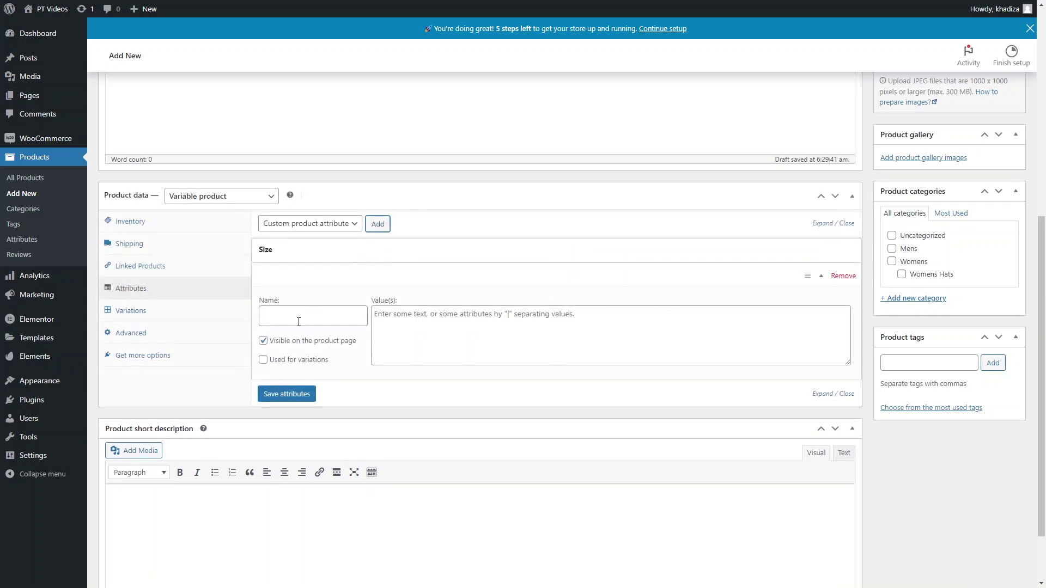
{"action": "left_click", "coordinate": [286, 318]}
{"action": "type", "text": "Col"}
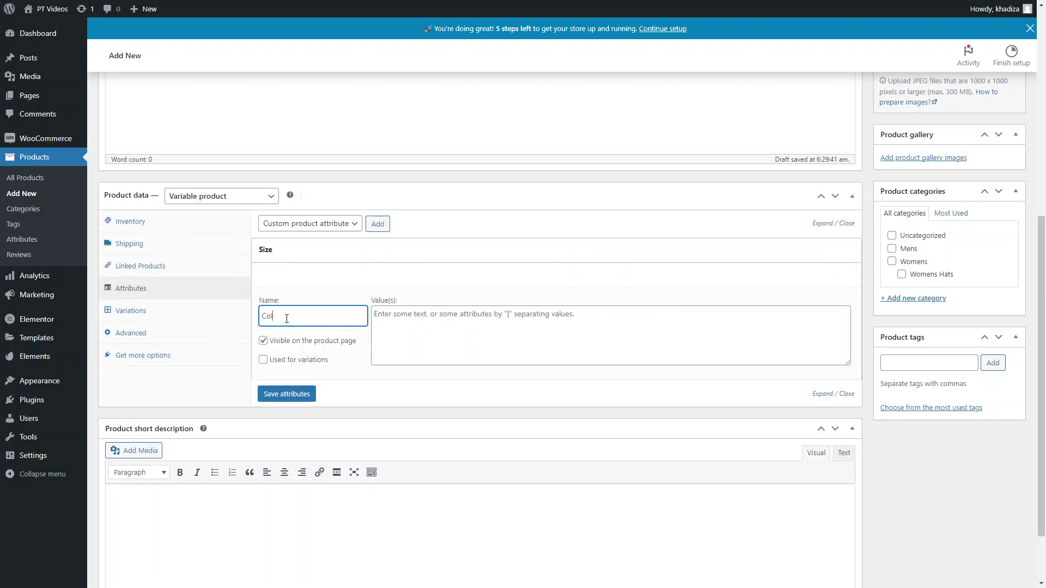
{"action": "type", "text": "our"}
{"action": "left_click", "coordinate": [421, 313]}
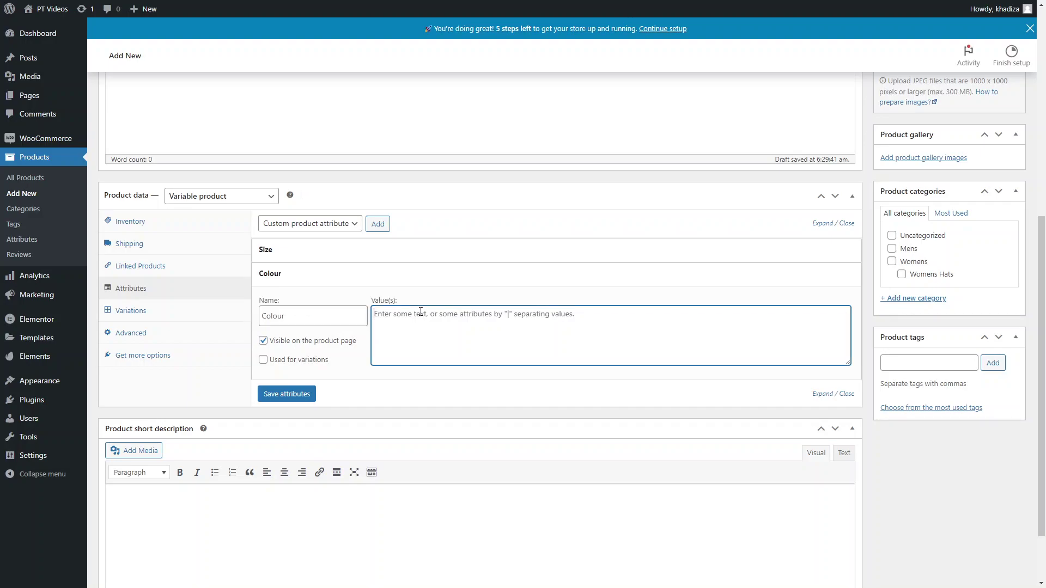
{"action": "type", "text": "Red | Blue | Green | Yellow"}
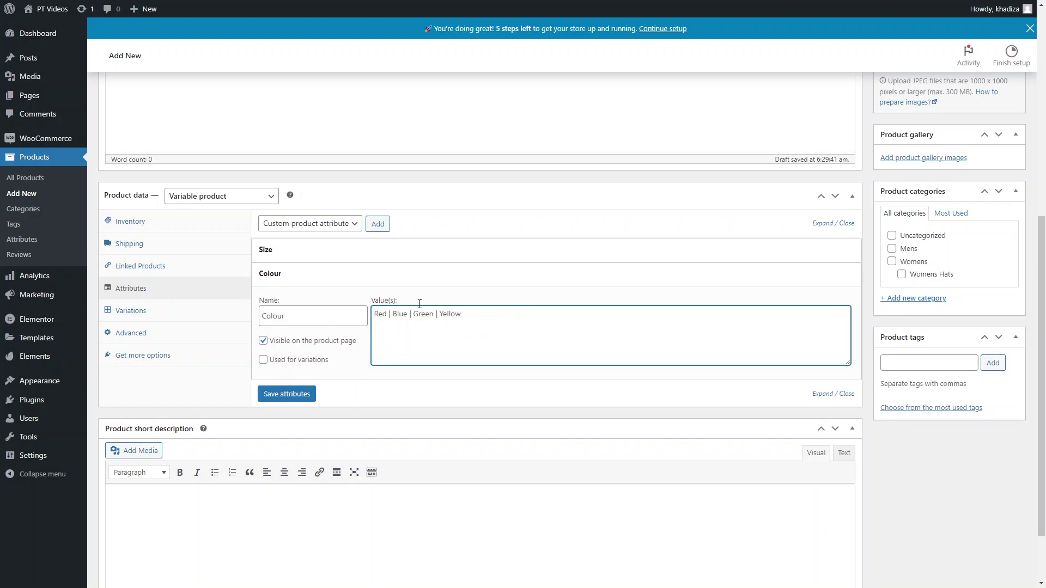
{"action": "left_click", "coordinate": [321, 362]}
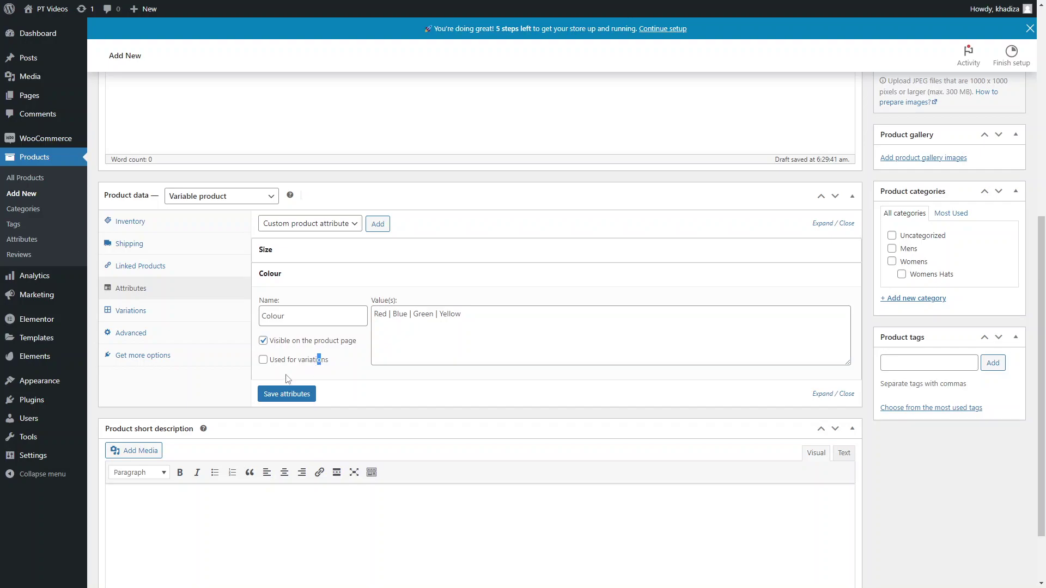
{"action": "left_click", "coordinate": [287, 361]}
{"action": "left_click", "coordinate": [287, 394]}
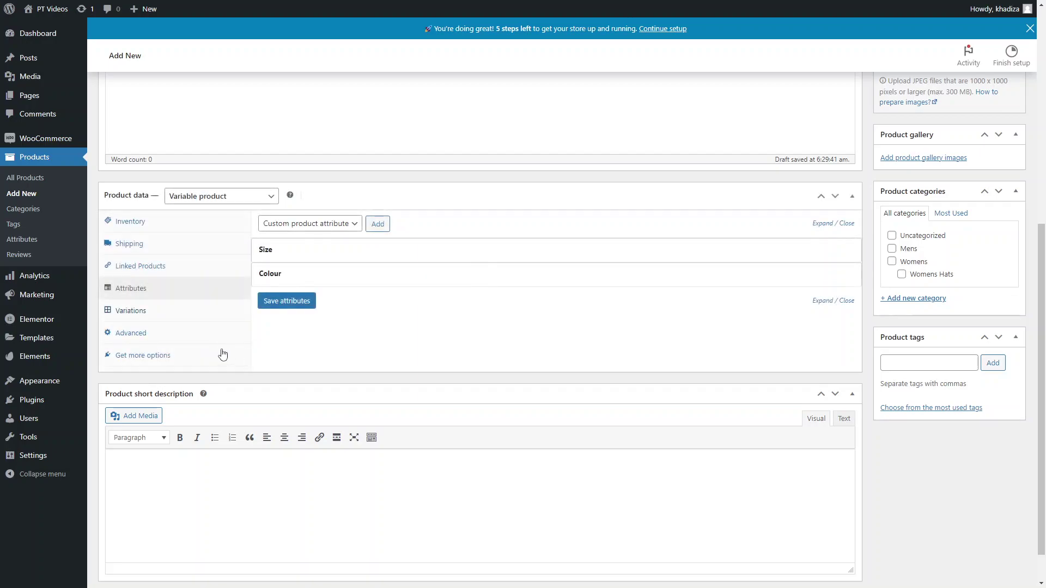
Add a single variation, #95, from the Variations actions list.
{"action": "left_click", "coordinate": [199, 311]}
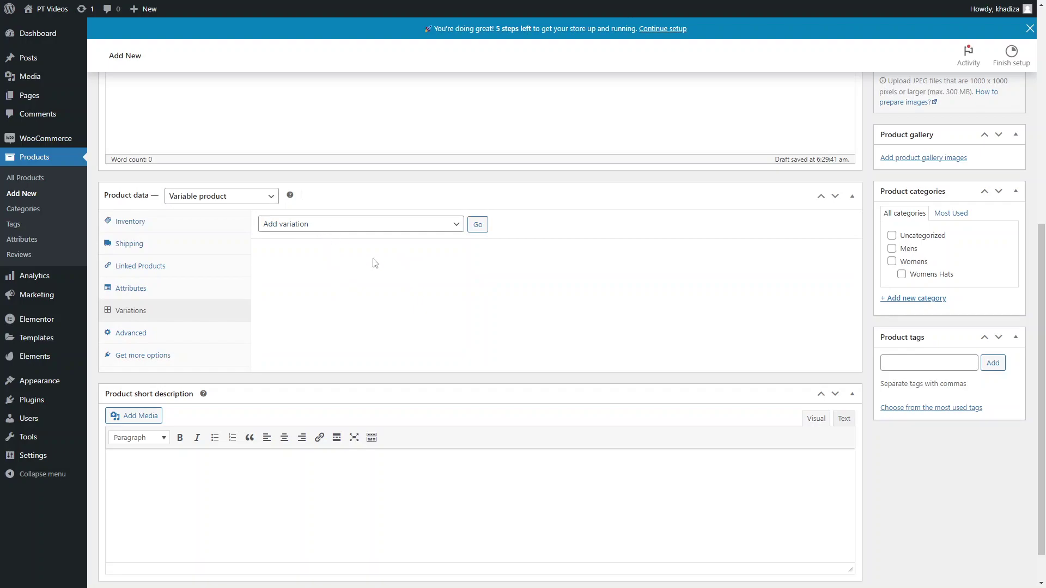
{"action": "left_click", "coordinate": [395, 234]}
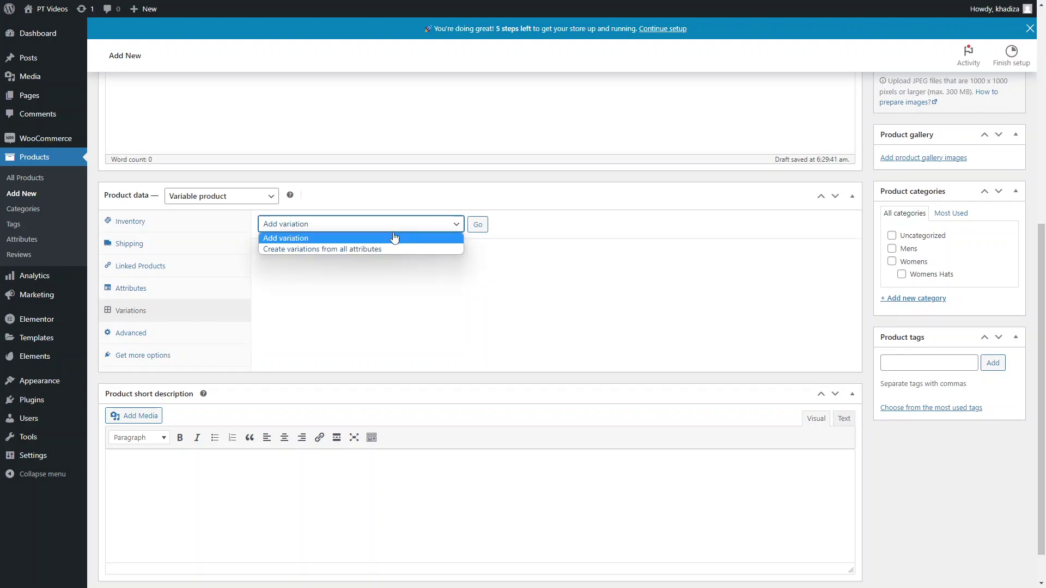
{"action": "left_click", "coordinate": [393, 238]}
{"action": "left_click", "coordinate": [478, 224]}
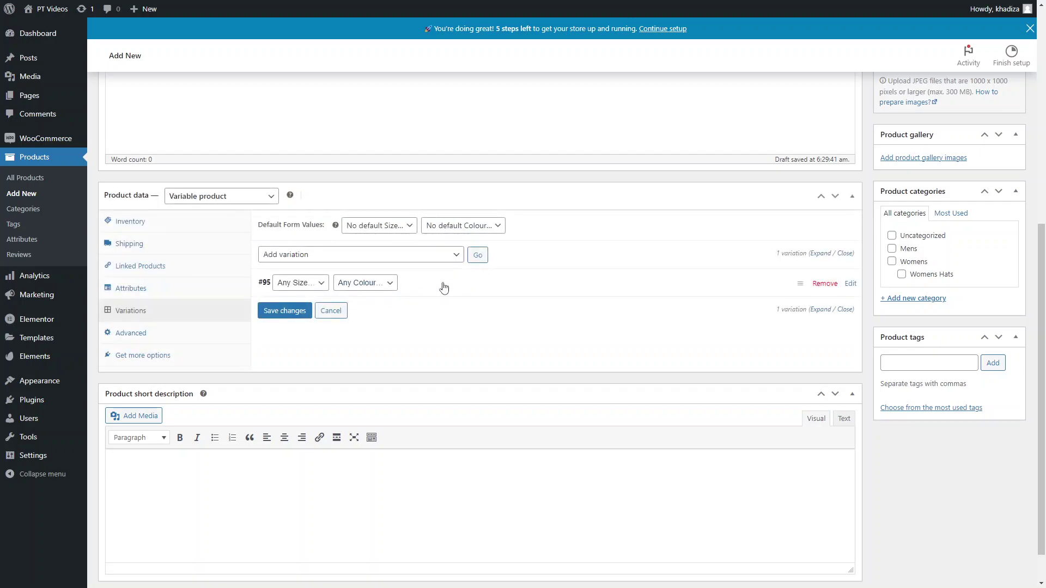
Set variation #95's size to Large and its colour to Red.
{"action": "left_click", "coordinate": [314, 288]}
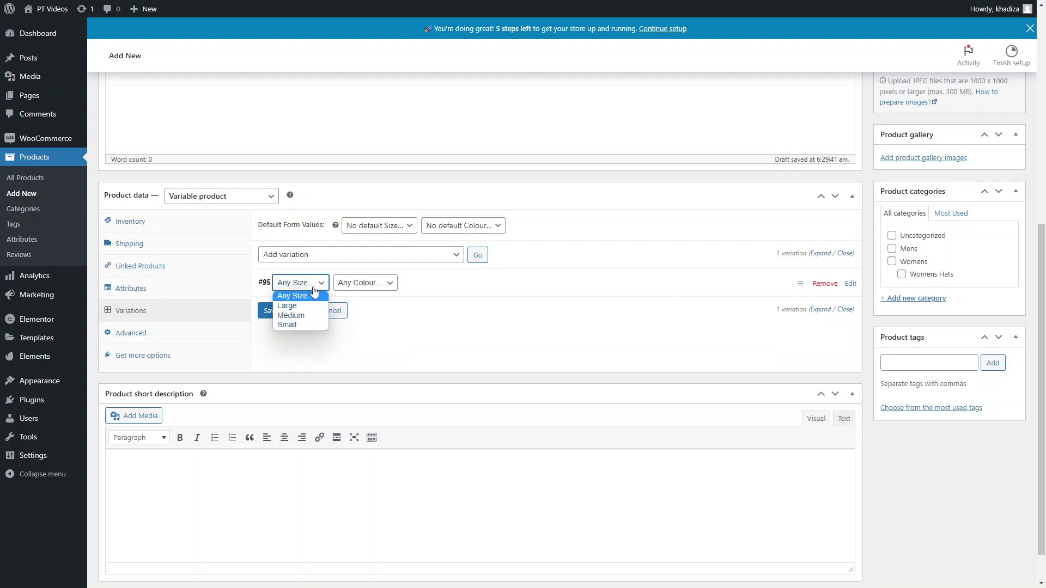
{"action": "left_click", "coordinate": [289, 306]}
{"action": "left_click", "coordinate": [357, 285]}
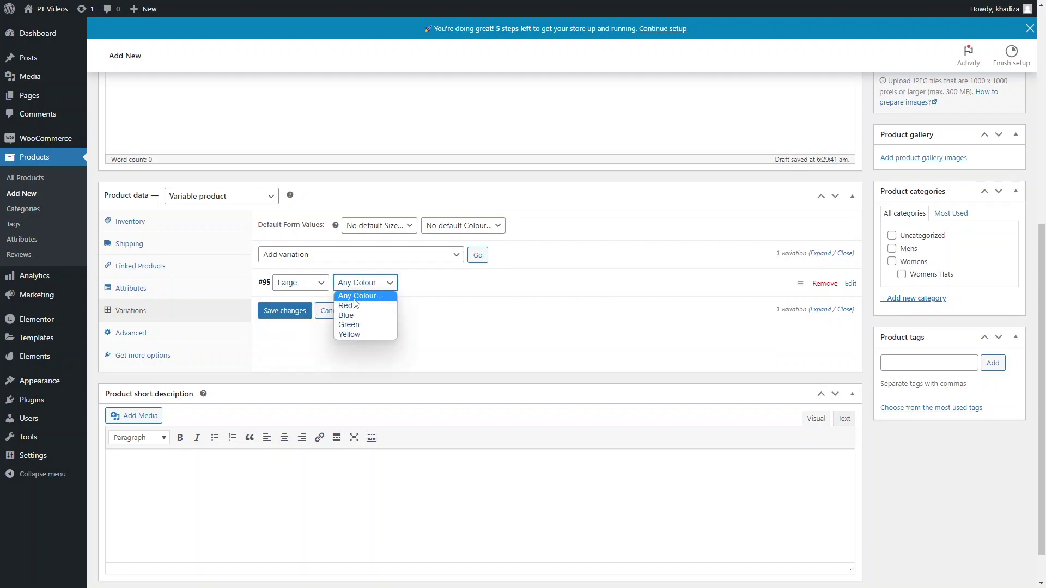
{"action": "left_click", "coordinate": [355, 306]}
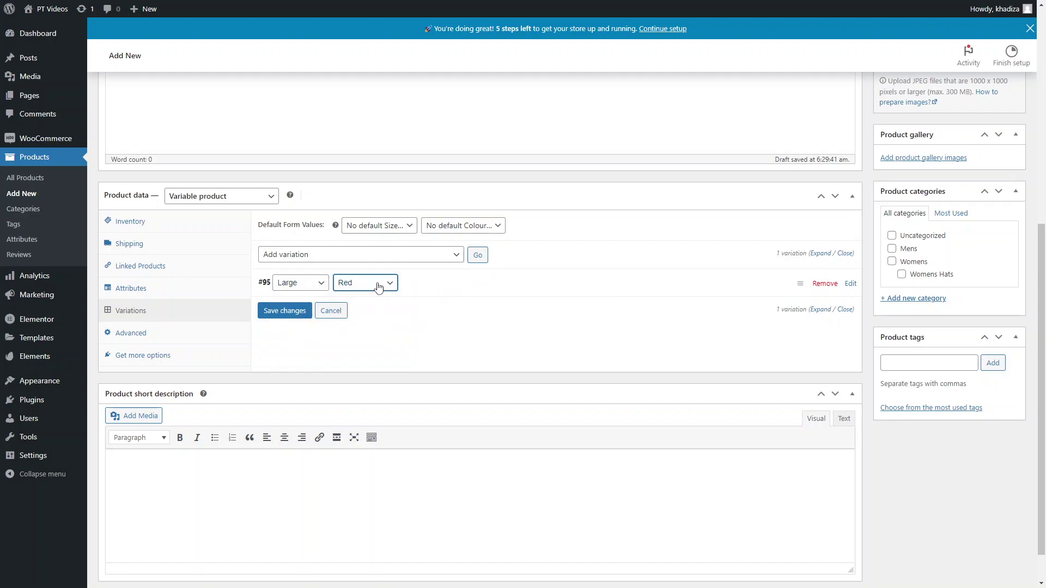
Expand variation #95 and check its SKU, regular price and In stock status fields.
{"action": "left_click", "coordinate": [409, 283]}
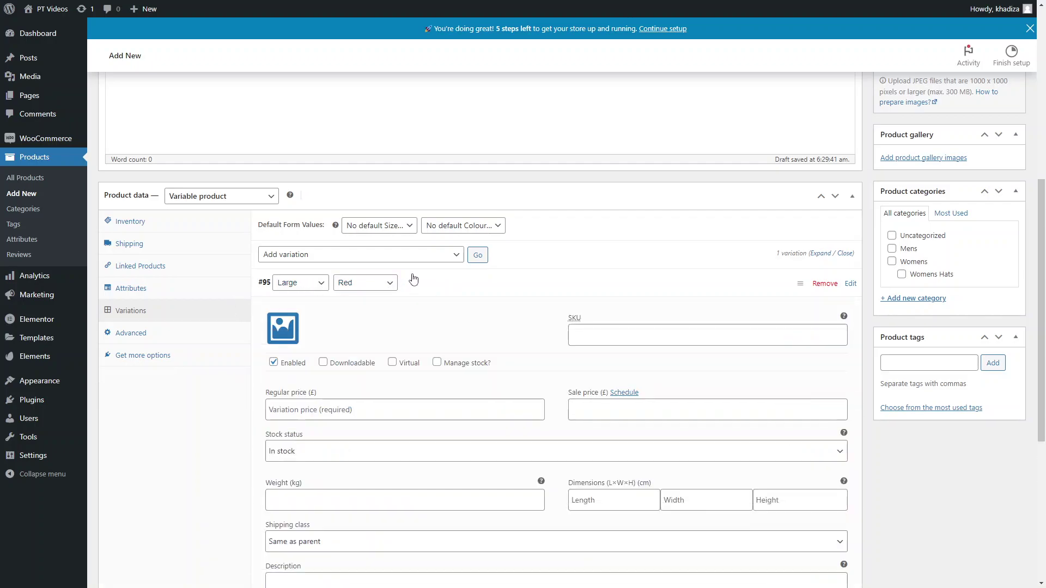
{"action": "scroll", "coordinate": [510, 293], "scroll_direction": "down", "scroll_amount": 2}
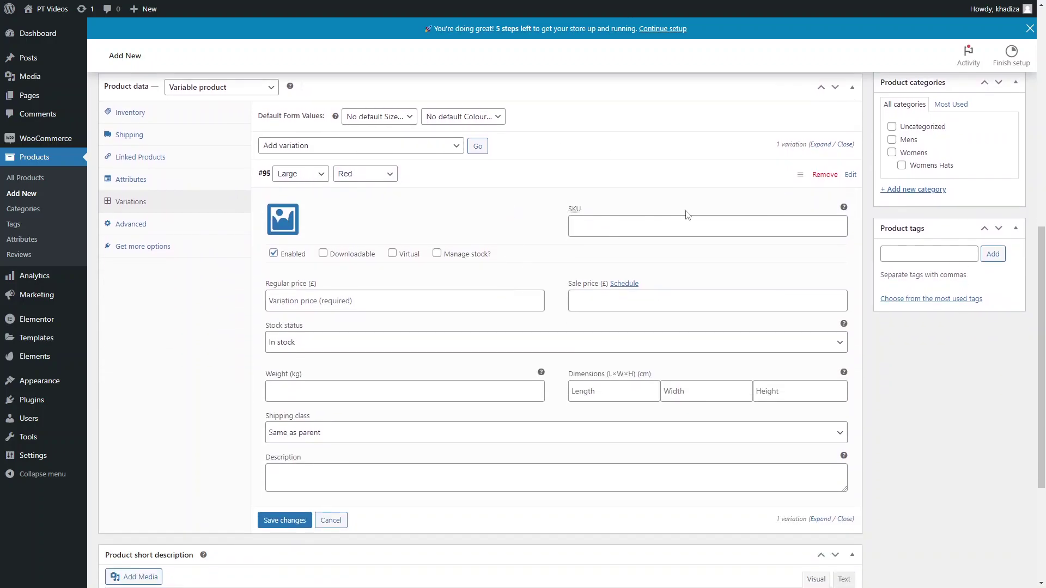
{"action": "scroll", "coordinate": [507, 309], "scroll_direction": "up", "scroll_amount": 2}
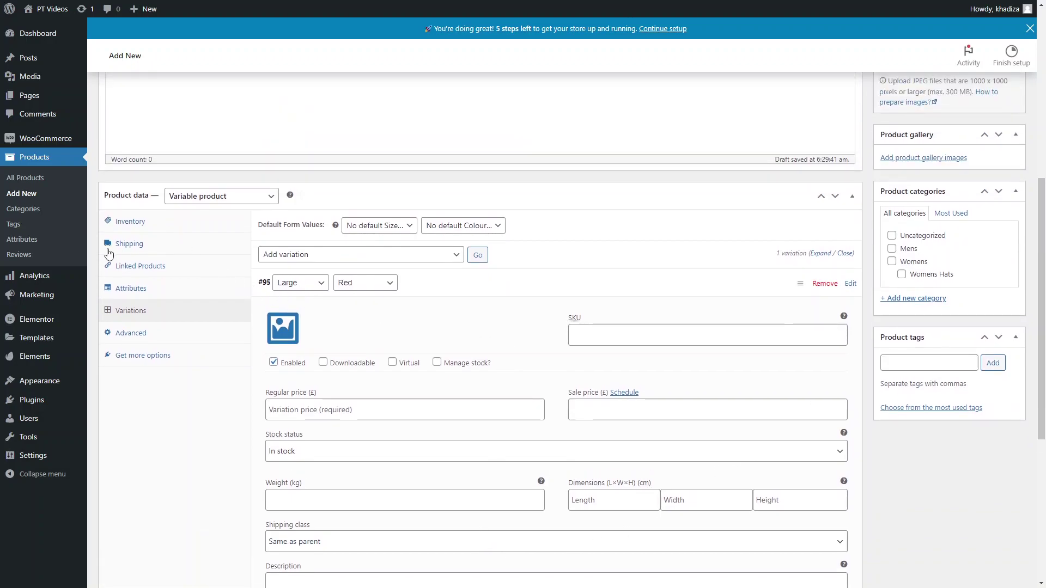
{"action": "scroll", "coordinate": [592, 310], "scroll_direction": "down", "scroll_amount": 2}
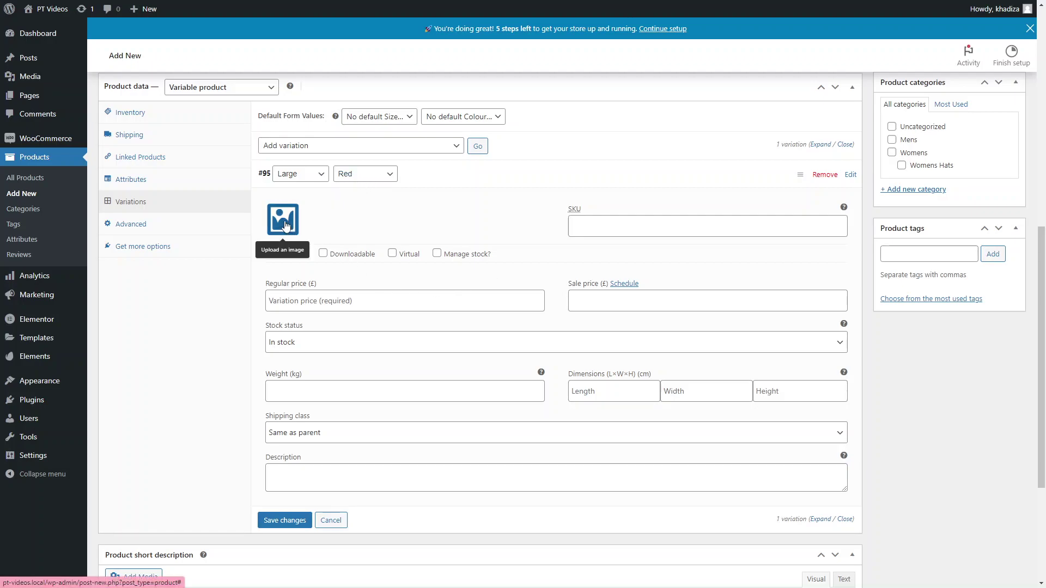
{"action": "left_click", "coordinate": [643, 225]}
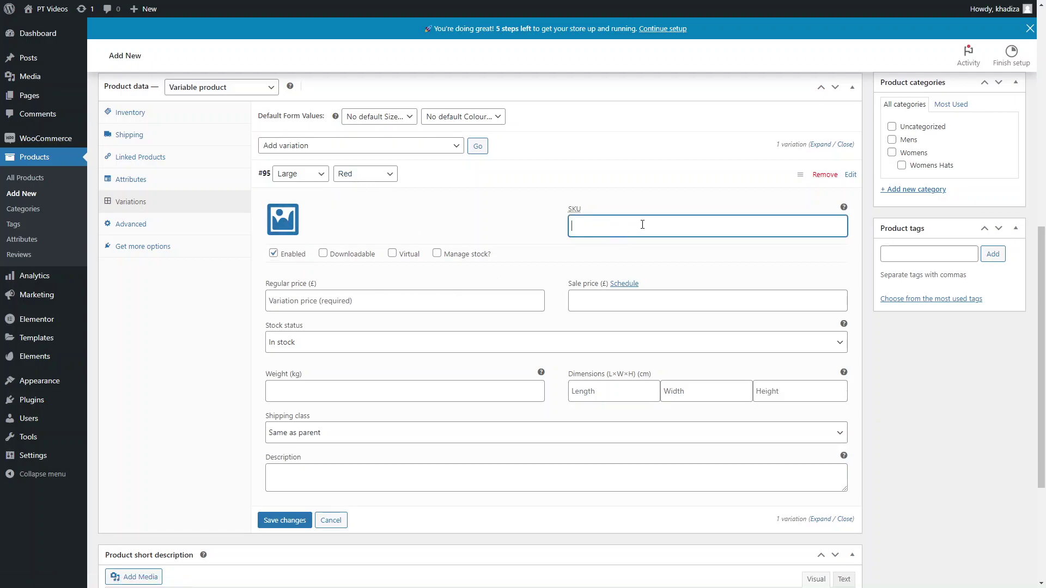
{"action": "left_click", "coordinate": [446, 307]}
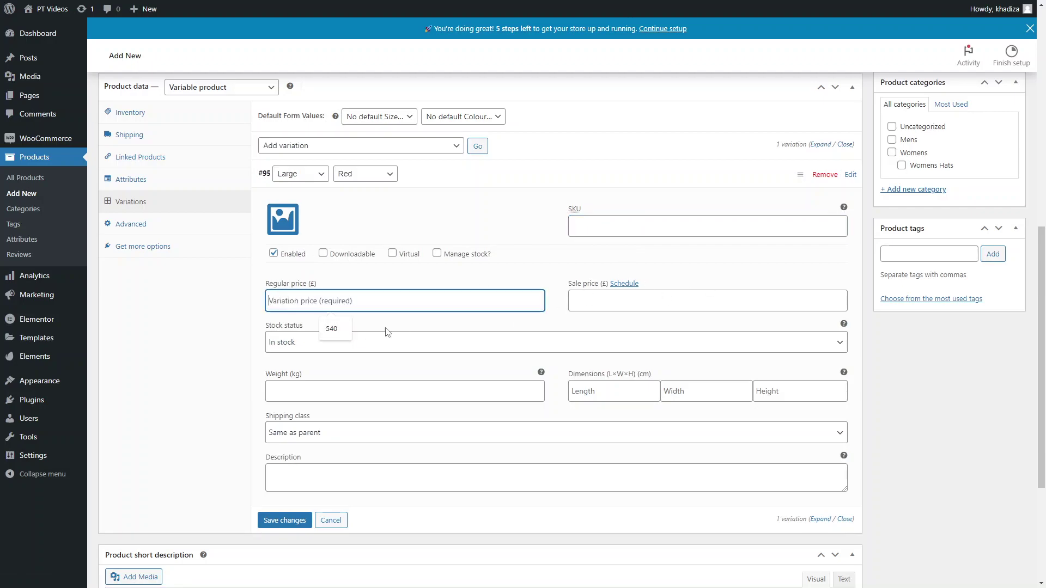
{"action": "left_click", "coordinate": [410, 341]}
{"action": "left_click", "coordinate": [409, 341]}
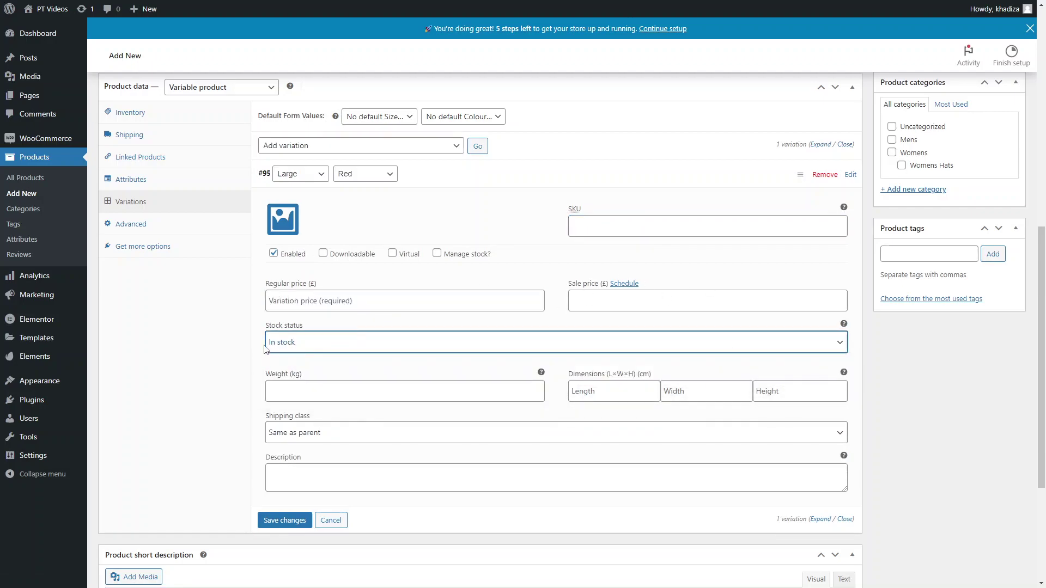
{"action": "left_click", "coordinate": [481, 345]}
{"action": "left_click", "coordinate": [481, 345]}
{"action": "scroll", "coordinate": [479, 345], "scroll_direction": "down", "scroll_amount": 2}
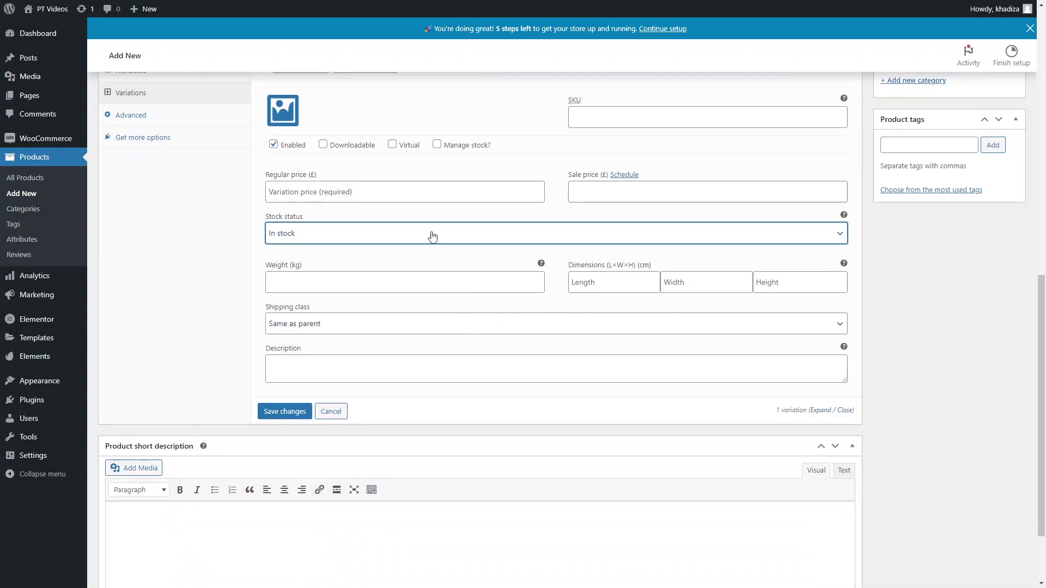
{"action": "scroll", "coordinate": [436, 229], "scroll_direction": "up", "scroll_amount": 5}
Briefly enable then disable product-level stock management, ending back at variation #95's details.
{"action": "left_click", "coordinate": [141, 273]}
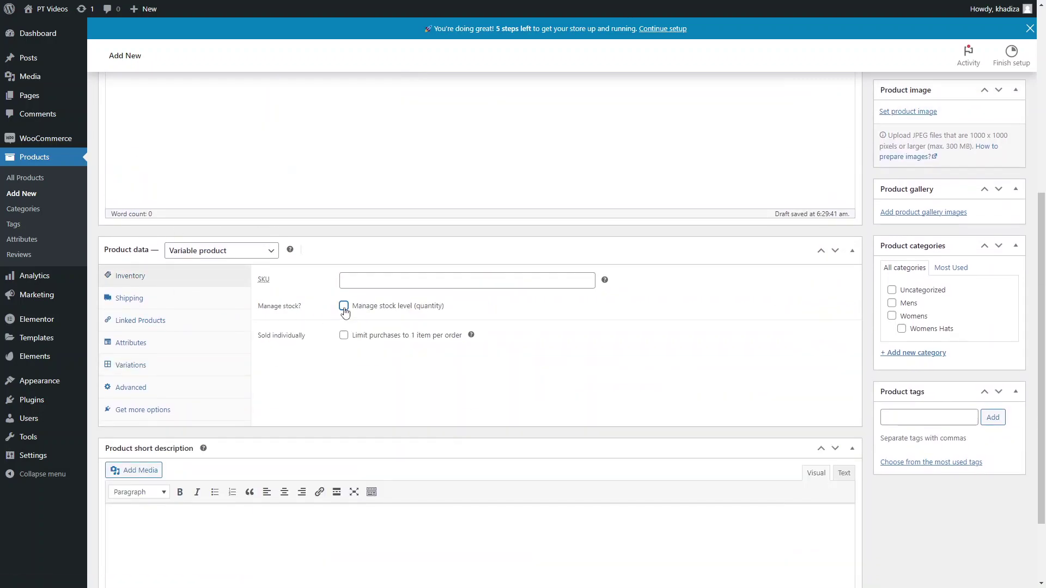
{"action": "left_click", "coordinate": [344, 306]}
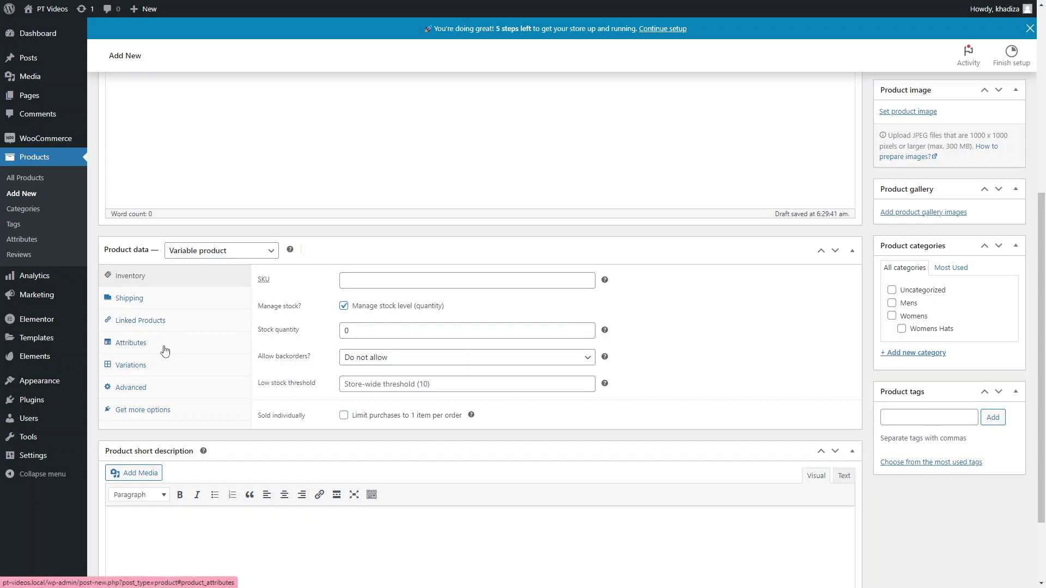
{"action": "left_click", "coordinate": [131, 342]}
{"action": "left_click", "coordinate": [463, 308]}
{"action": "left_click", "coordinate": [155, 366]}
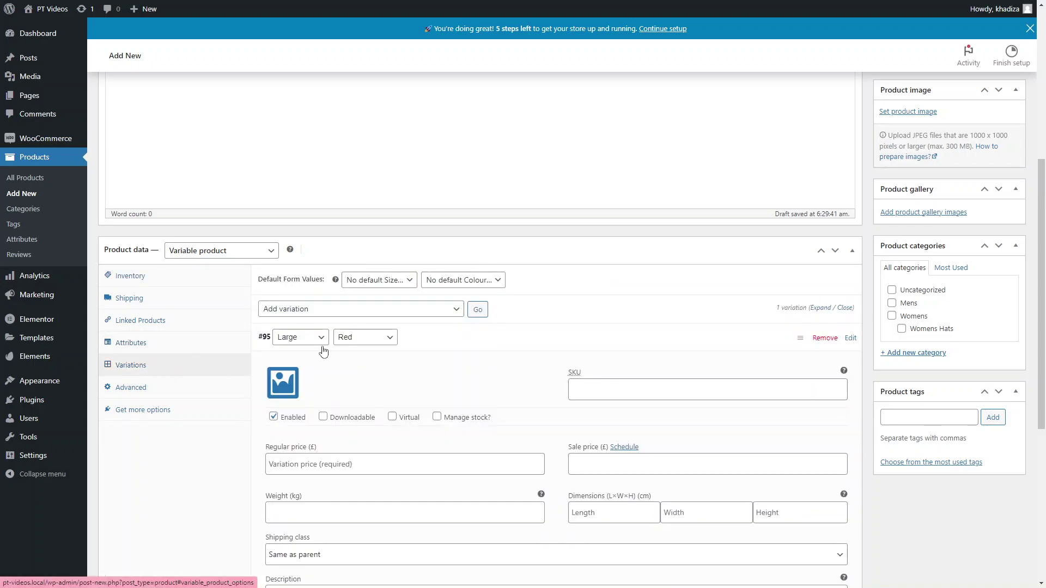
{"action": "scroll", "coordinate": [332, 343], "scroll_direction": "down", "scroll_amount": 3}
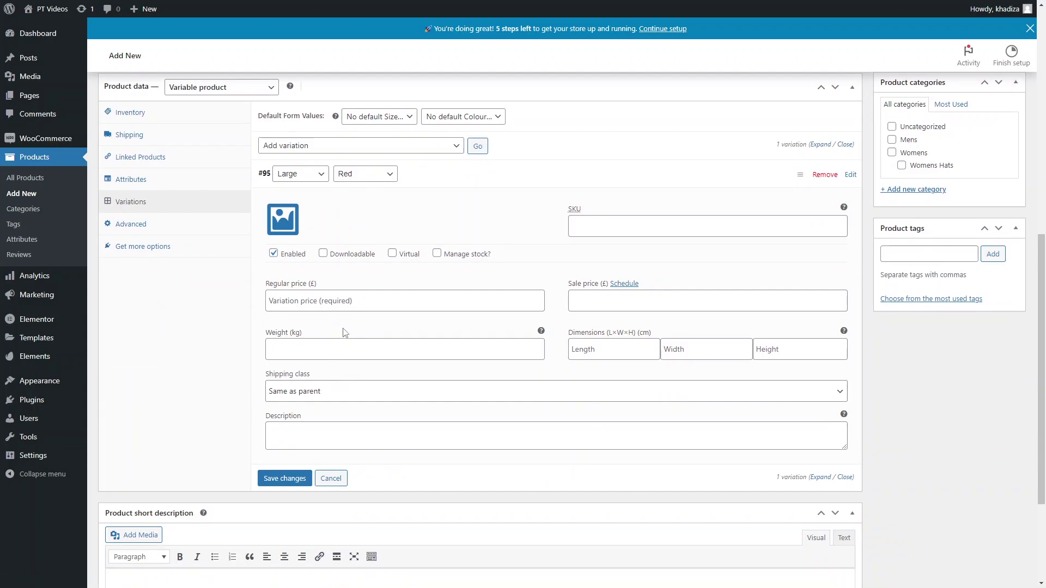
{"action": "scroll", "coordinate": [352, 327], "scroll_direction": "down", "scroll_amount": 1}
{"action": "scroll", "coordinate": [351, 328], "scroll_direction": "up", "scroll_amount": 2}
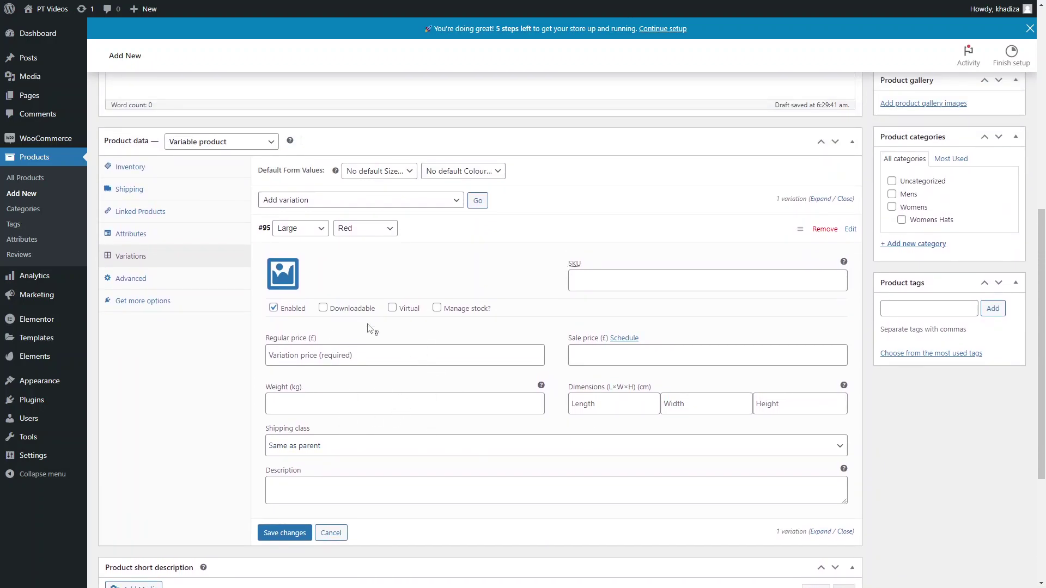
{"action": "left_click", "coordinate": [175, 174]}
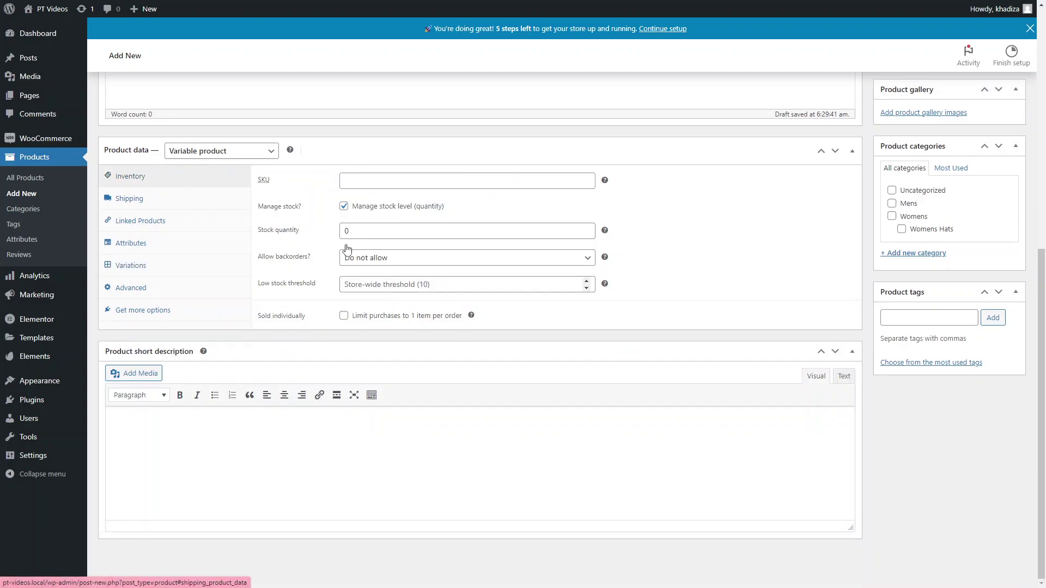
{"action": "left_click", "coordinate": [343, 206]}
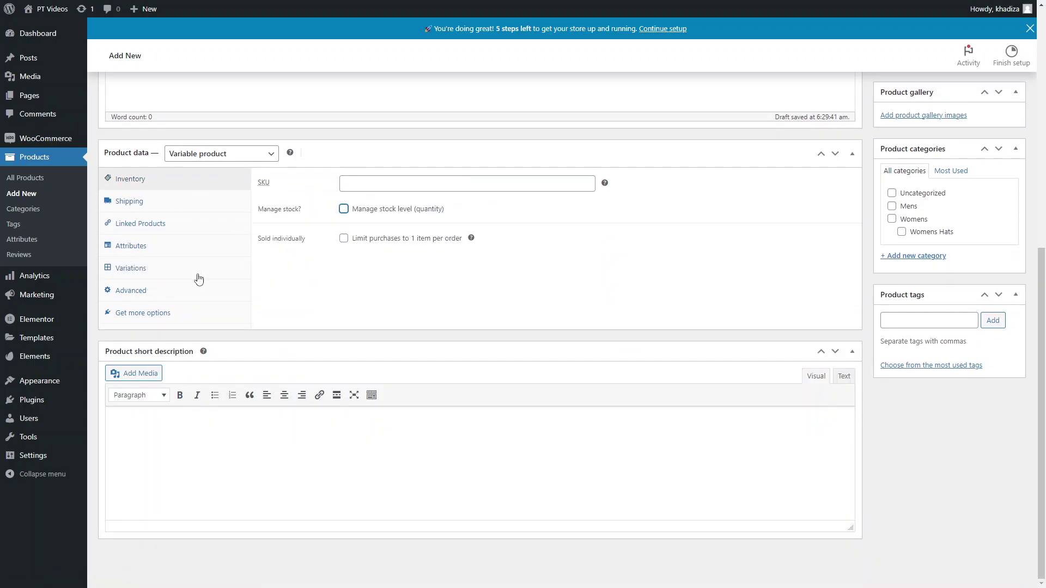
{"action": "left_click", "coordinate": [139, 269]}
{"action": "scroll", "coordinate": [331, 264], "scroll_direction": "down", "scroll_amount": 2}
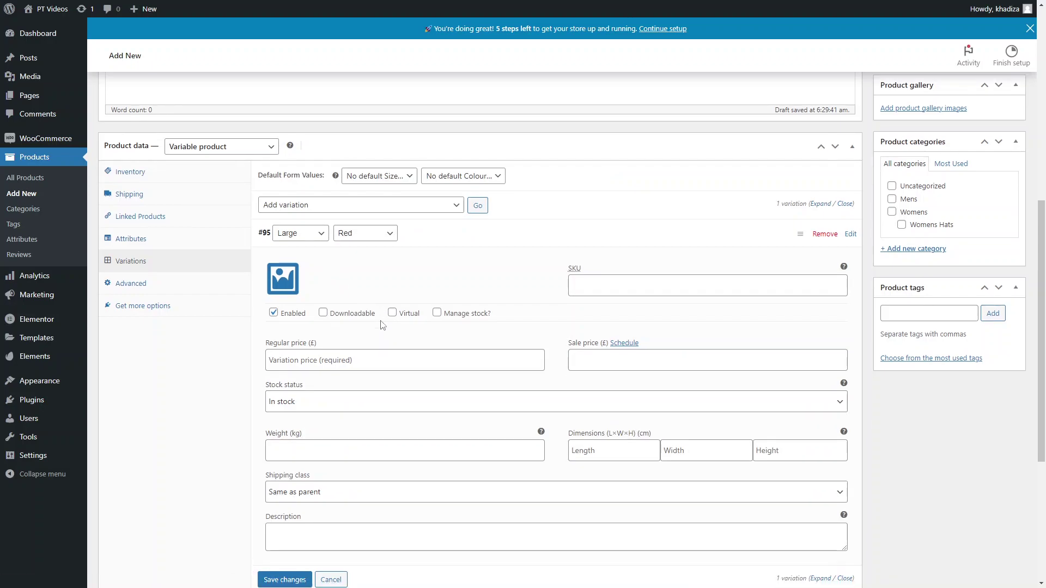
Leave variation #95's stock status as In stock and collapse its detail panel.
{"action": "left_click", "coordinate": [355, 301]}
{"action": "left_click", "coordinate": [299, 309]}
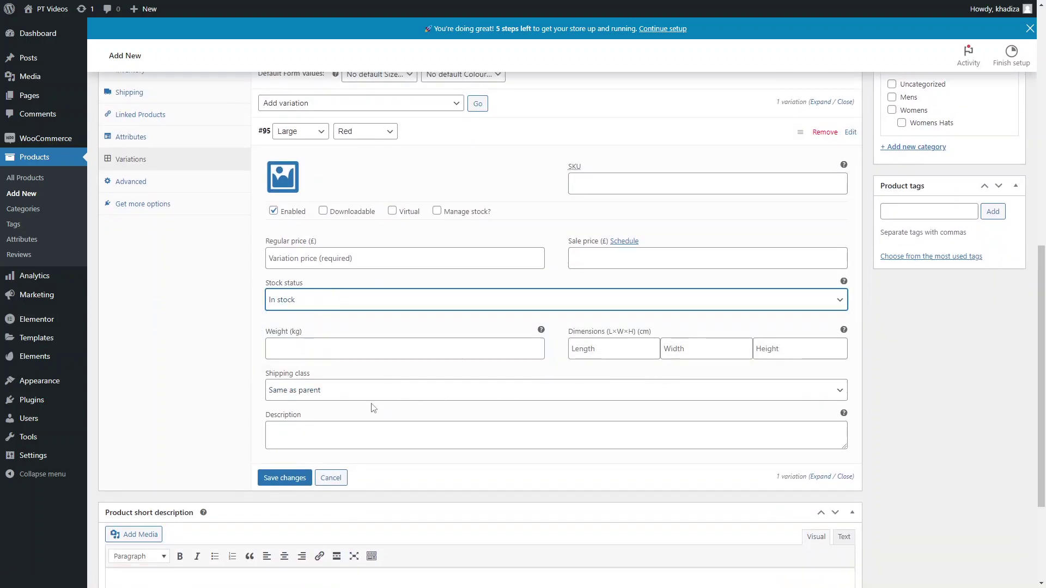
{"action": "left_click", "coordinate": [439, 444]}
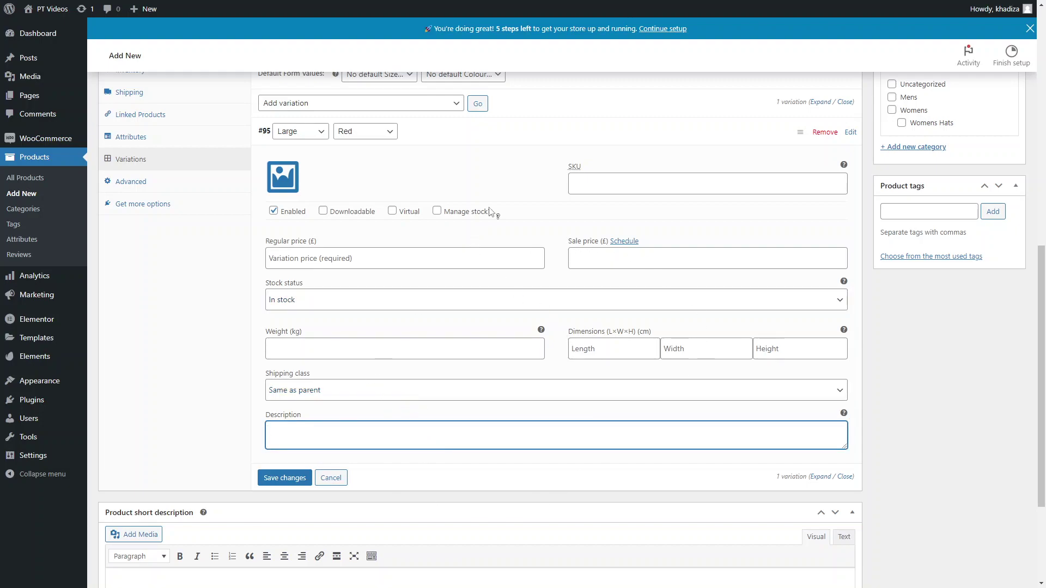
{"action": "scroll", "coordinate": [436, 325], "scroll_direction": "up", "scroll_amount": 2}
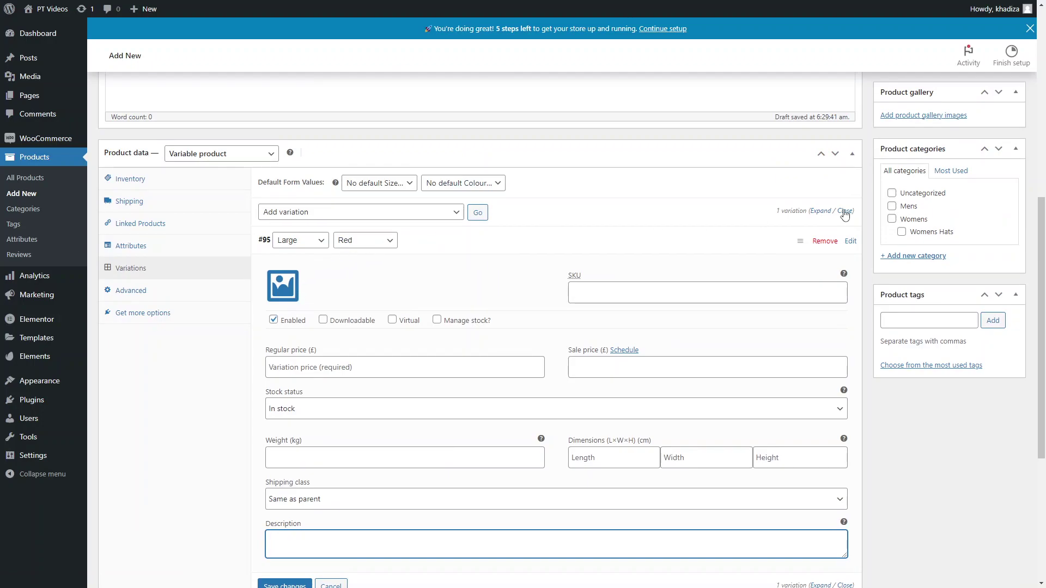
{"action": "left_click", "coordinate": [494, 252]}
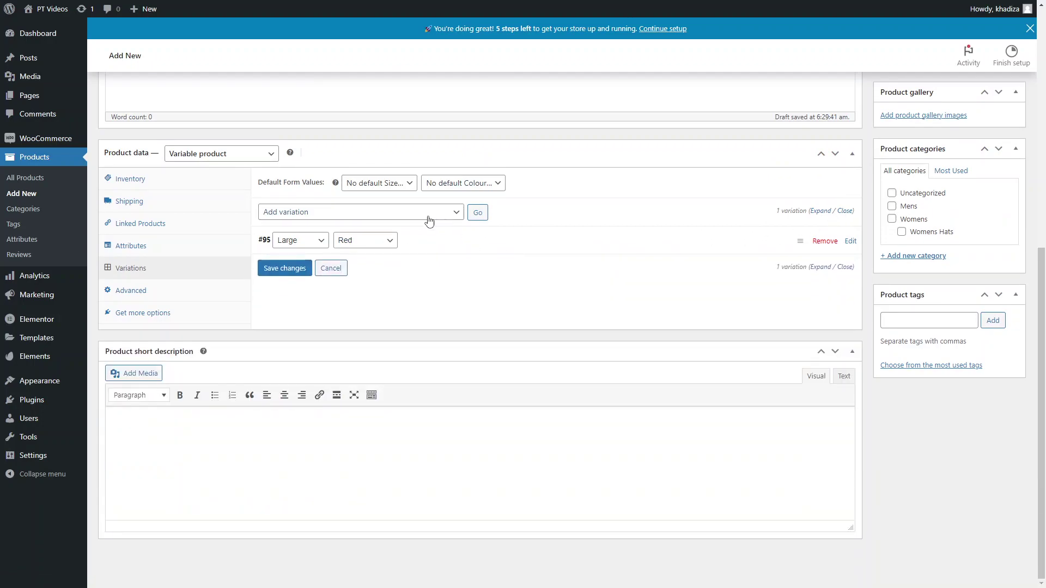
{"action": "left_click", "coordinate": [427, 214]}
{"action": "left_click", "coordinate": [402, 228]}
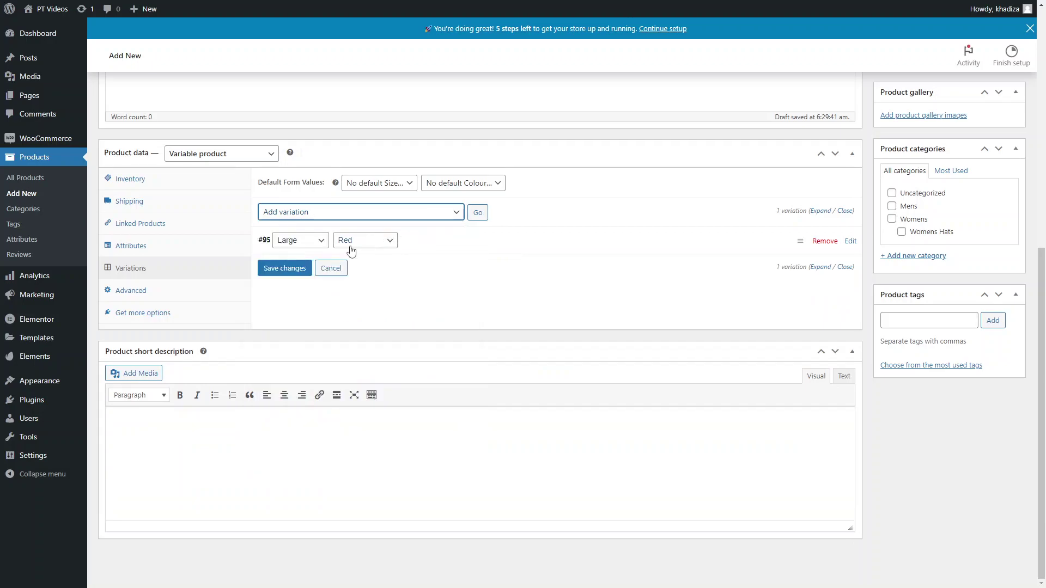
Add a new variation #96 and set its Size to Large and Colour to Blue.
{"action": "left_click", "coordinate": [478, 213]}
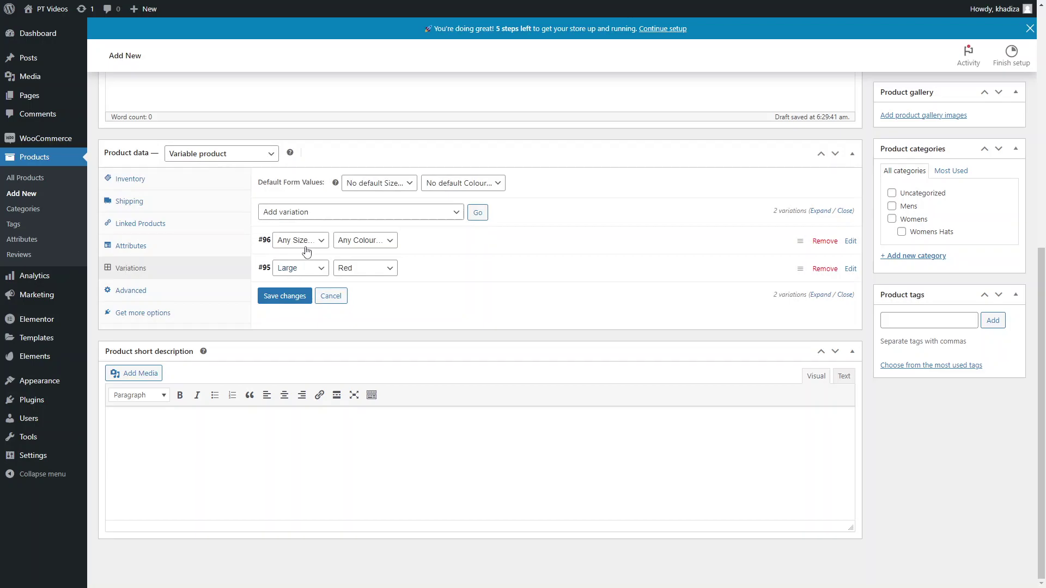
{"action": "left_click", "coordinate": [303, 241]}
{"action": "left_click", "coordinate": [287, 263]}
{"action": "left_click", "coordinate": [360, 240]}
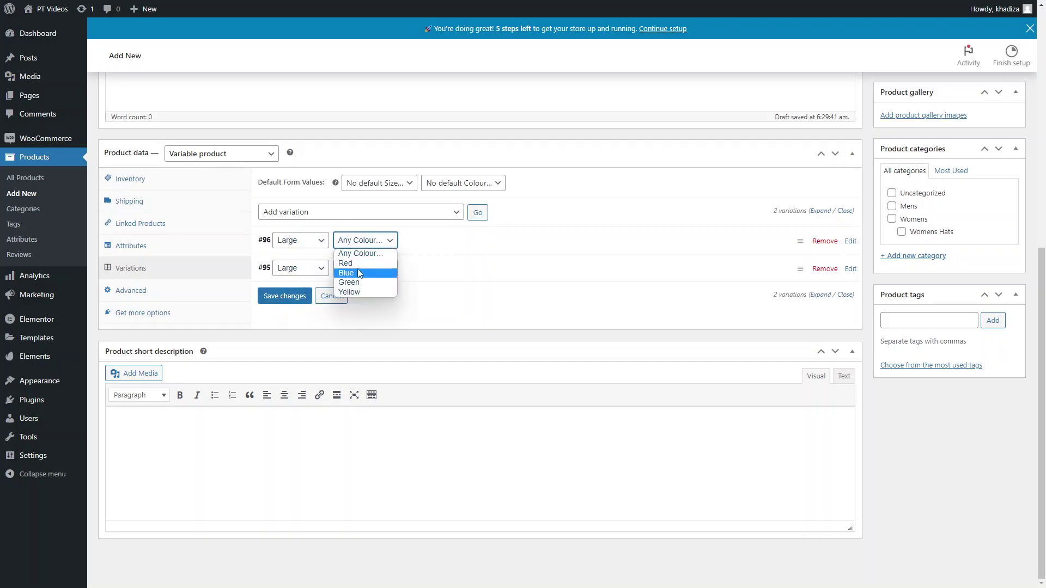
{"action": "left_click", "coordinate": [348, 263]}
Expand the Large / Blue variation to look over its details, then collapse it.
{"action": "left_click", "coordinate": [471, 252]}
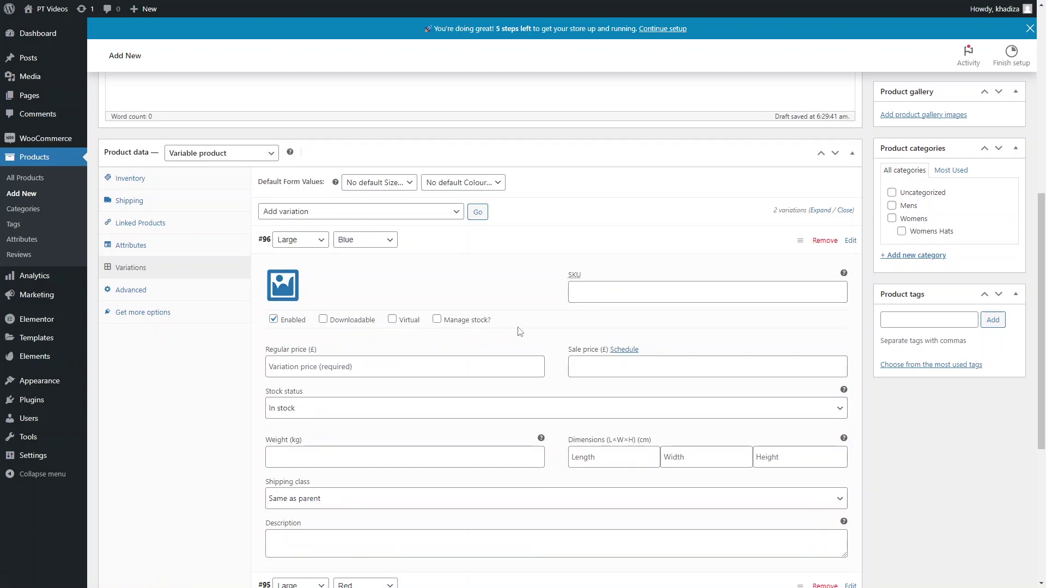
{"action": "scroll", "coordinate": [338, 295], "scroll_direction": "down", "scroll_amount": 3}
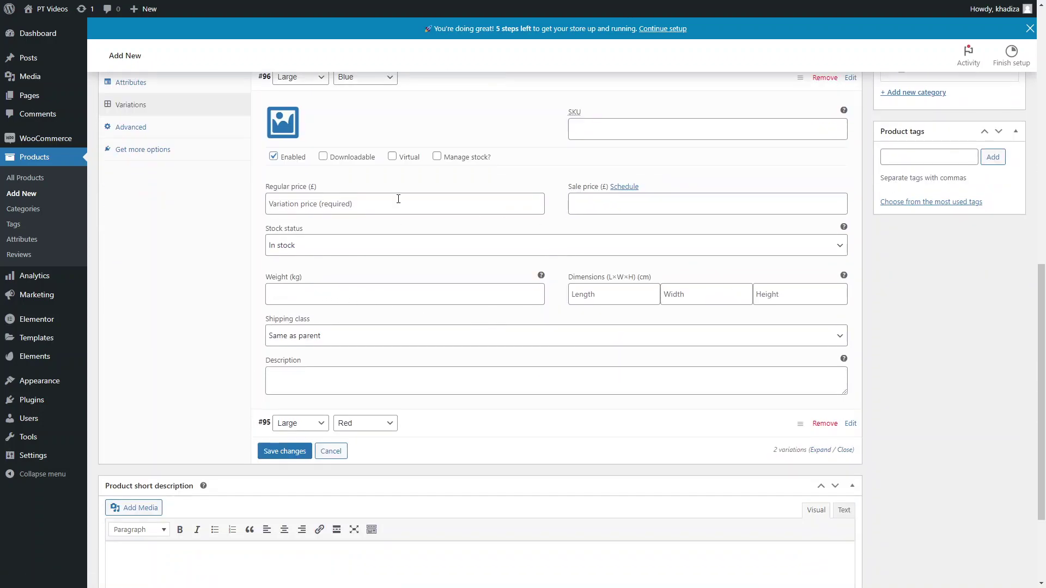
{"action": "scroll", "coordinate": [400, 369], "scroll_direction": "up", "scroll_amount": 2}
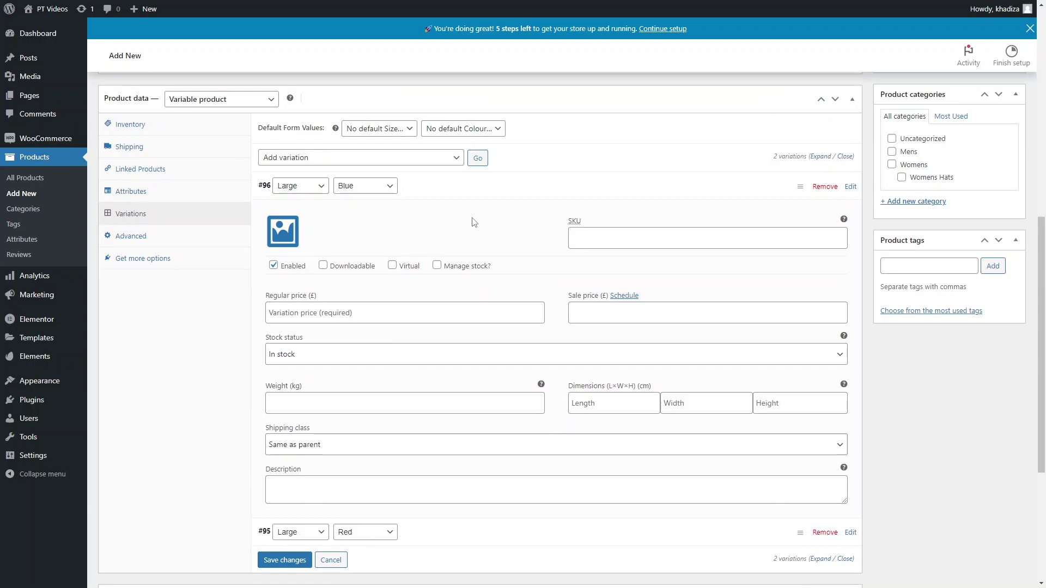
{"action": "left_click", "coordinate": [515, 182]}
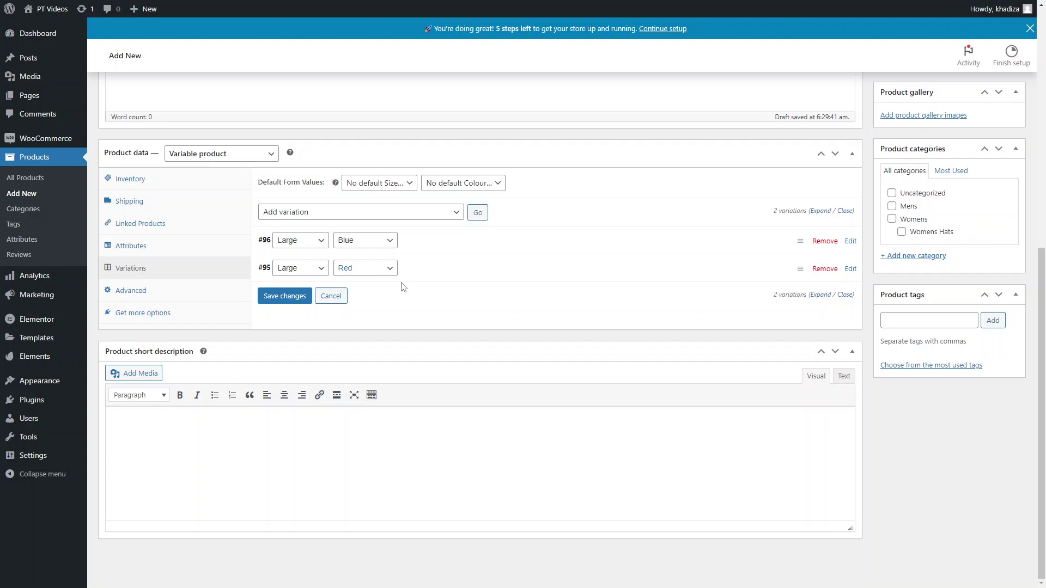
Remove variations #96 Large / Blue and #95 Large / Red, confirming each deletion.
{"action": "left_click", "coordinate": [824, 241]}
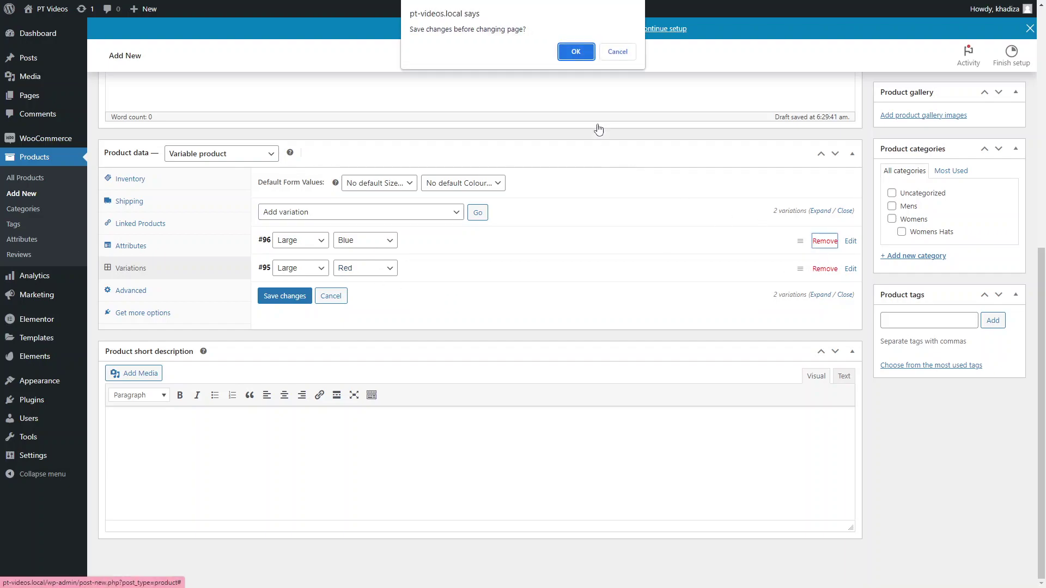
{"action": "left_click", "coordinate": [579, 56]}
{"action": "left_click", "coordinate": [576, 52]}
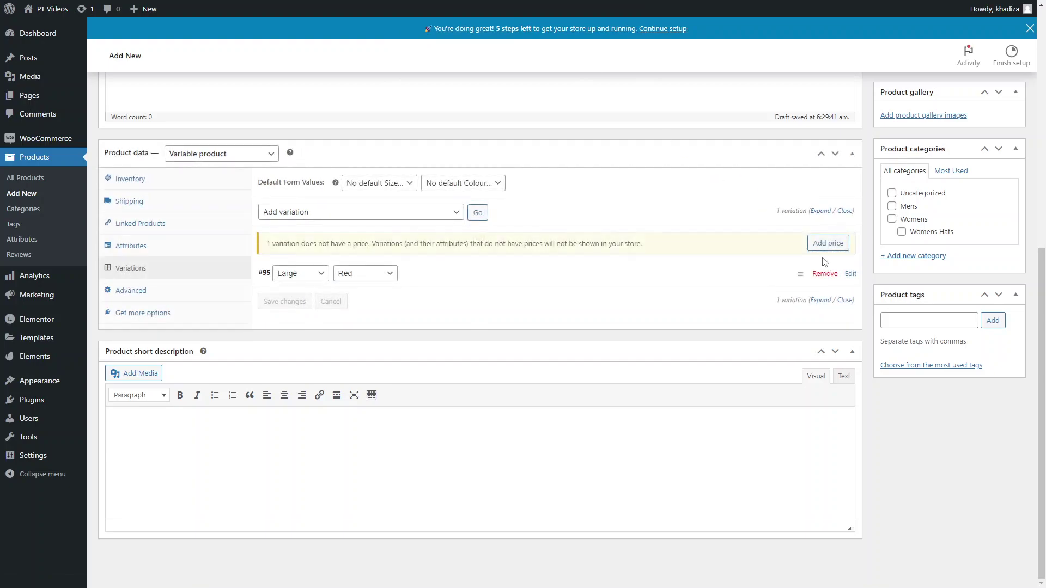
{"action": "left_click", "coordinate": [823, 274]}
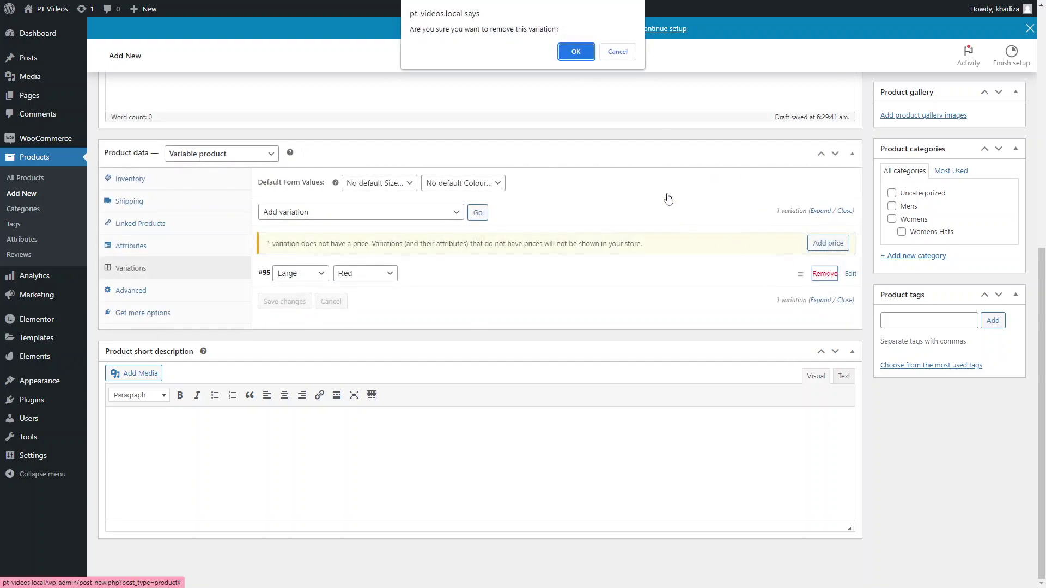
{"action": "left_click", "coordinate": [572, 50]}
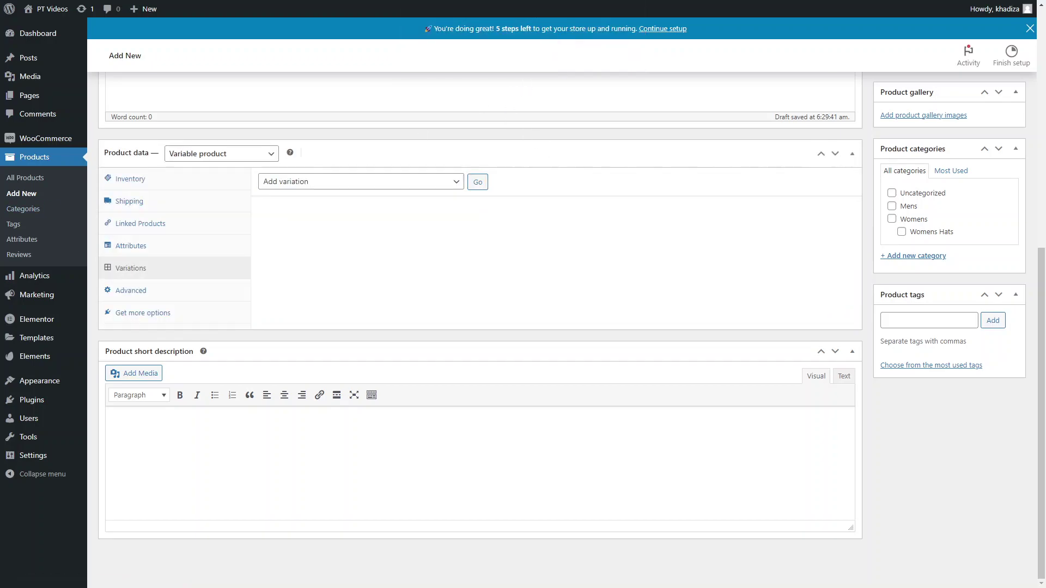
Create variations from all attributes, producing twelve Size/Colour combinations #97–#108, and review the list.
{"action": "left_click", "coordinate": [370, 181]}
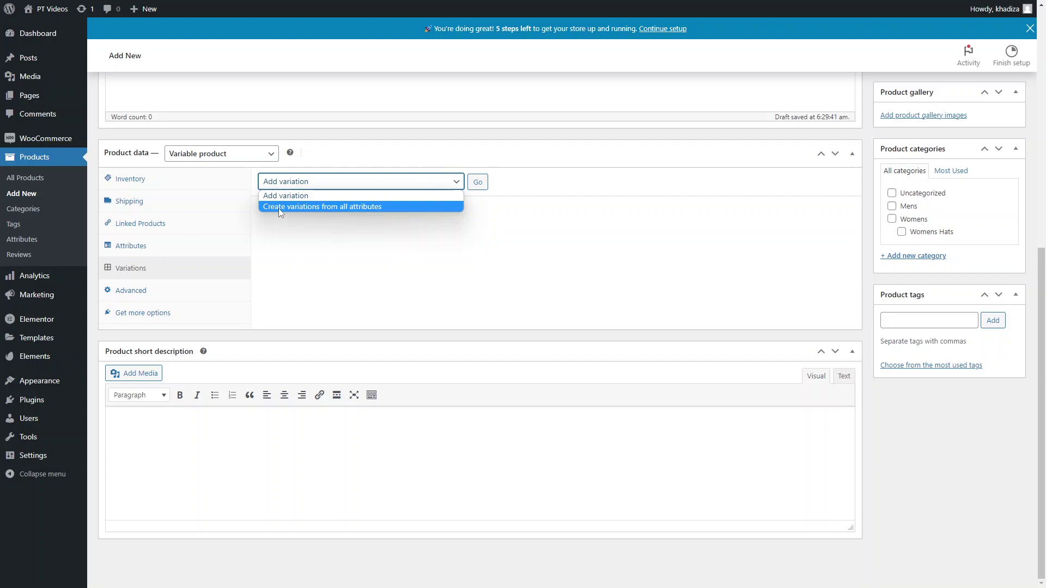
{"action": "left_click", "coordinate": [322, 207]}
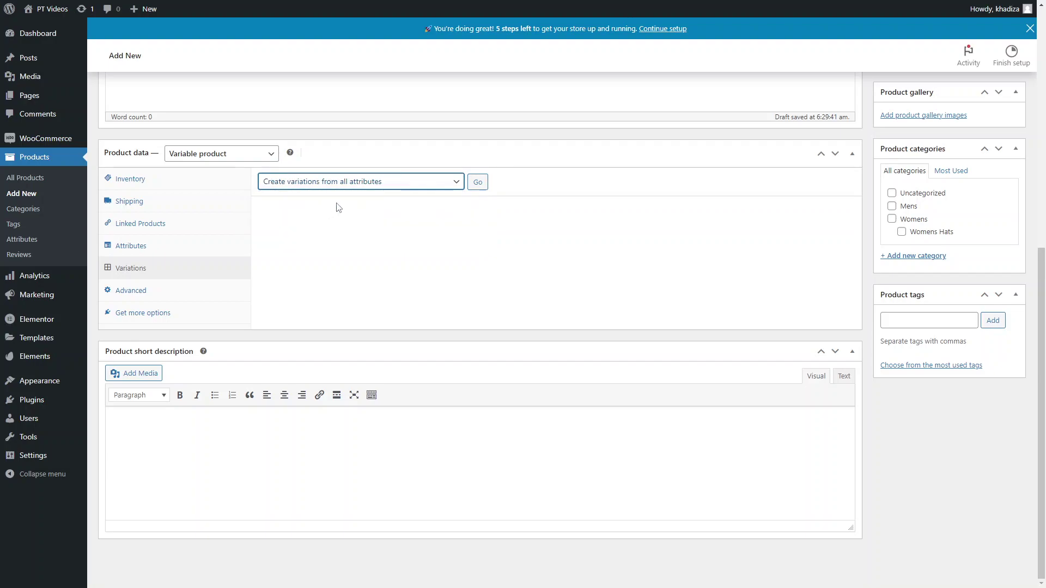
{"action": "left_click", "coordinate": [474, 183]}
{"action": "left_click", "coordinate": [566, 73]}
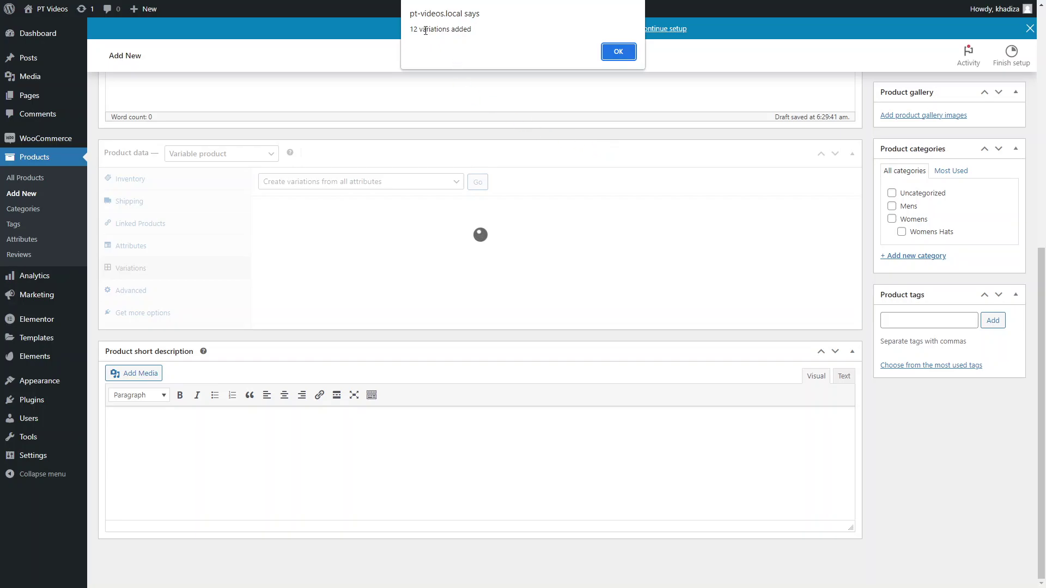
{"action": "left_click", "coordinate": [616, 51]}
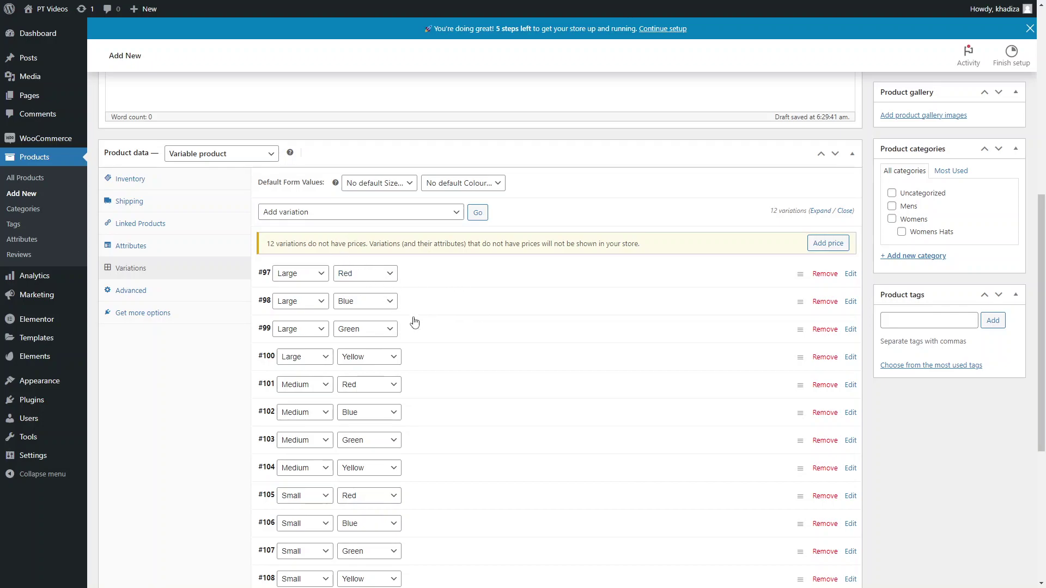
{"action": "scroll", "coordinate": [413, 319], "scroll_direction": "down", "scroll_amount": 5}
{"action": "scroll", "coordinate": [413, 319], "scroll_direction": "up", "scroll_amount": 6}
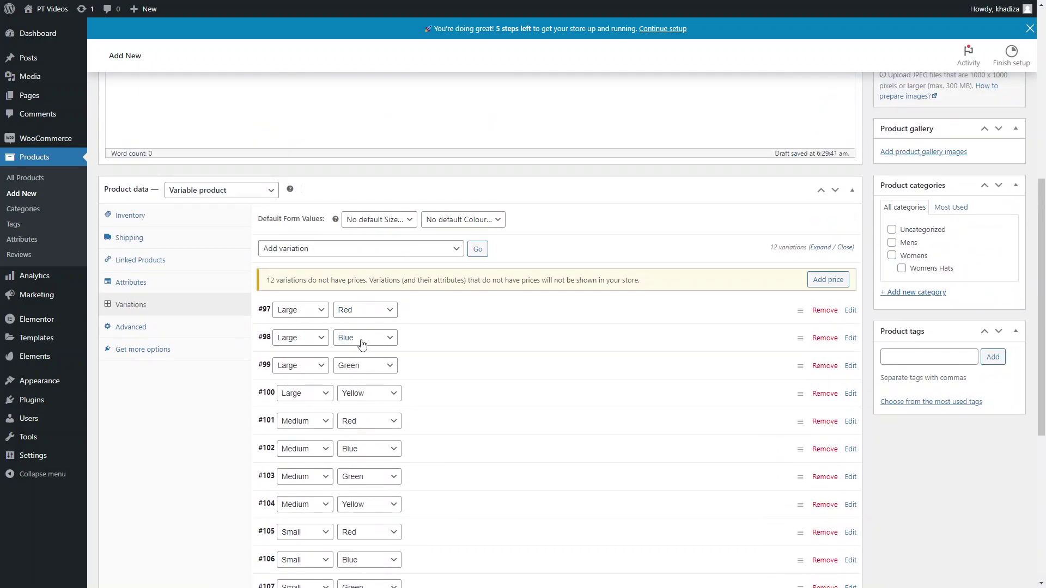
{"action": "scroll", "coordinate": [324, 381], "scroll_direction": "down", "scroll_amount": 4}
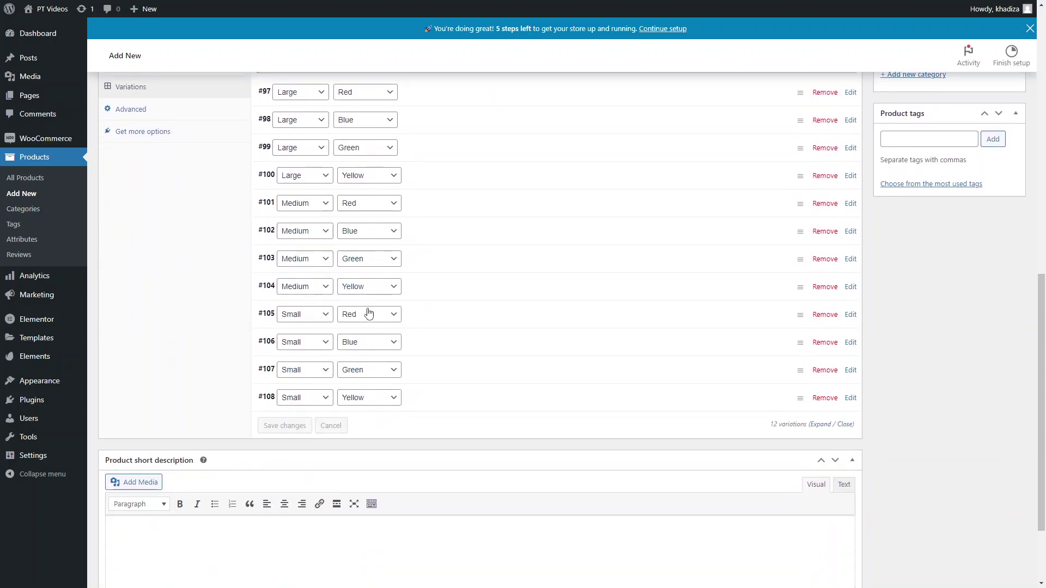
{"action": "scroll", "coordinate": [625, 358], "scroll_direction": "up", "scroll_amount": 1}
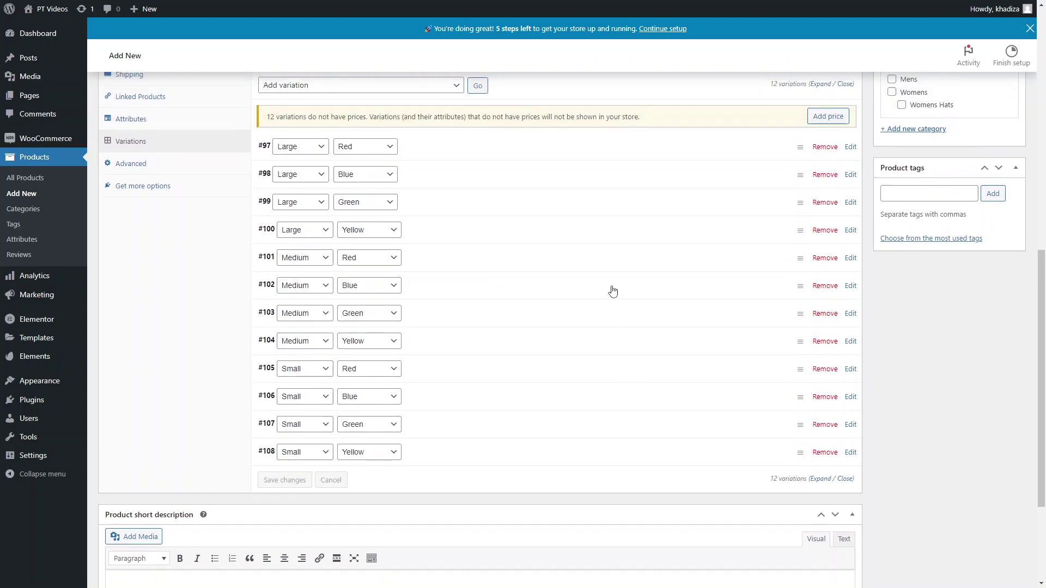
{"action": "scroll", "coordinate": [545, 316], "scroll_direction": "up", "scroll_amount": 1}
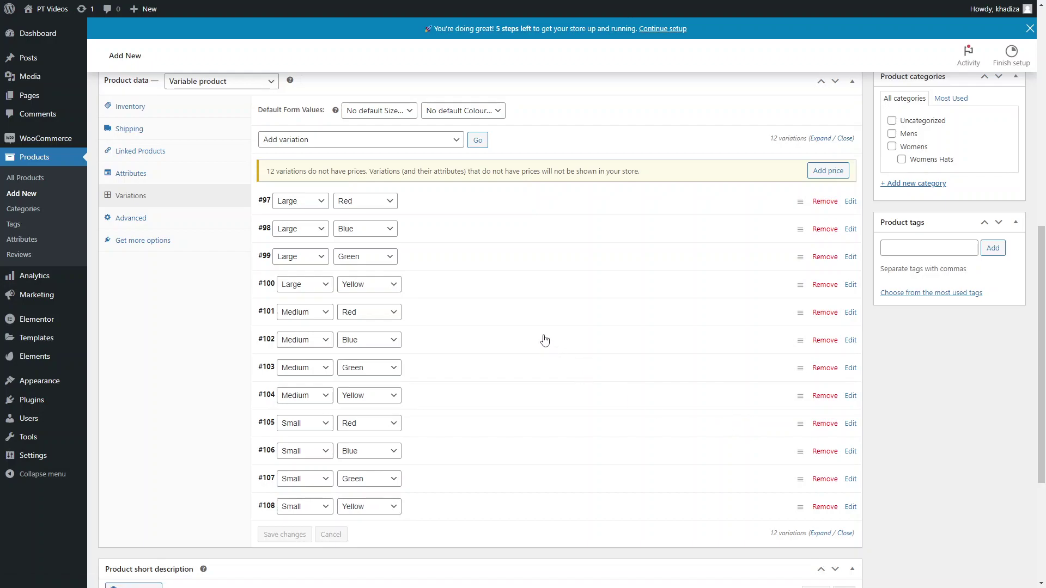
{"action": "scroll", "coordinate": [525, 334], "scroll_direction": "up", "scroll_amount": 2}
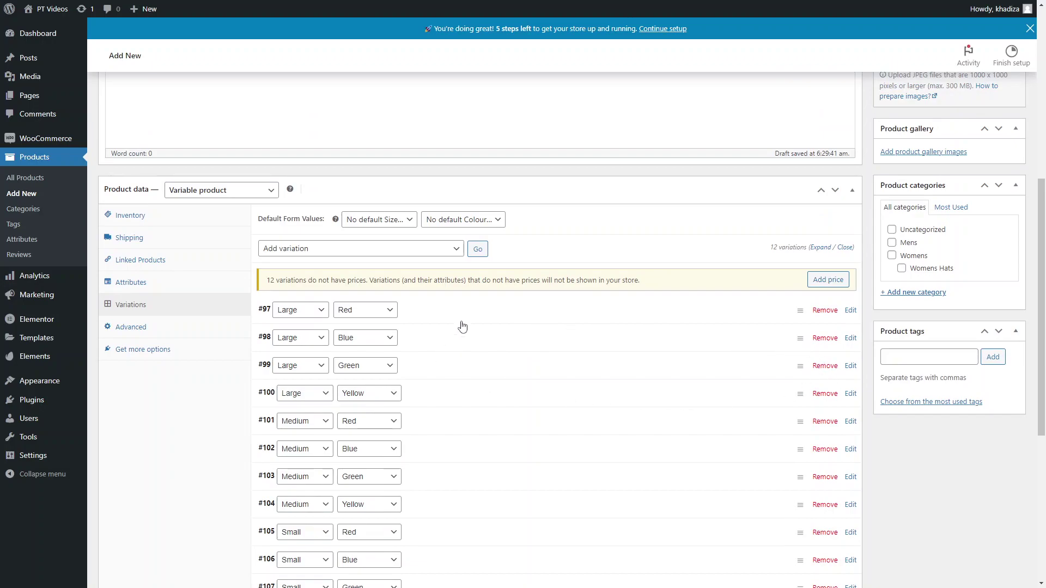
{"action": "left_click", "coordinate": [447, 315]}
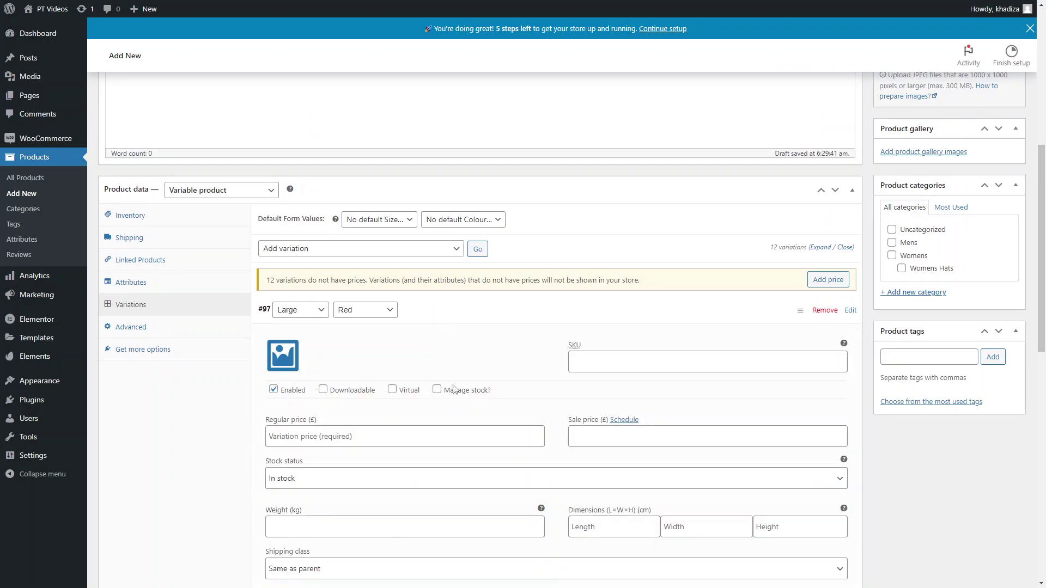
{"action": "scroll", "coordinate": [415, 443], "scroll_direction": "down", "scroll_amount": 3}
{"action": "scroll", "coordinate": [494, 354], "scroll_direction": "up", "scroll_amount": 2}
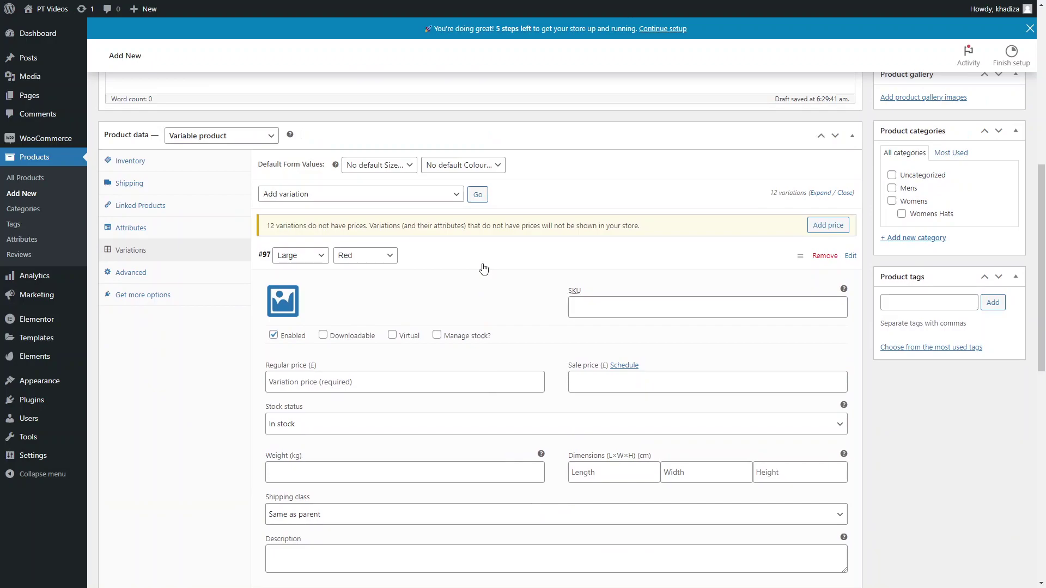
{"action": "left_click", "coordinate": [484, 268]}
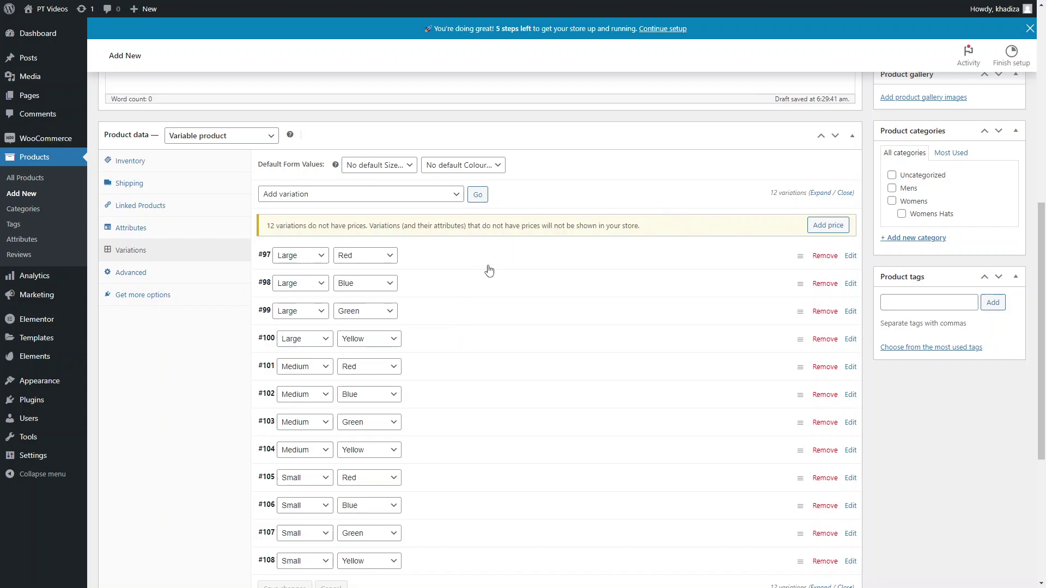
{"action": "scroll", "coordinate": [488, 270], "scroll_direction": "down", "scroll_amount": 2}
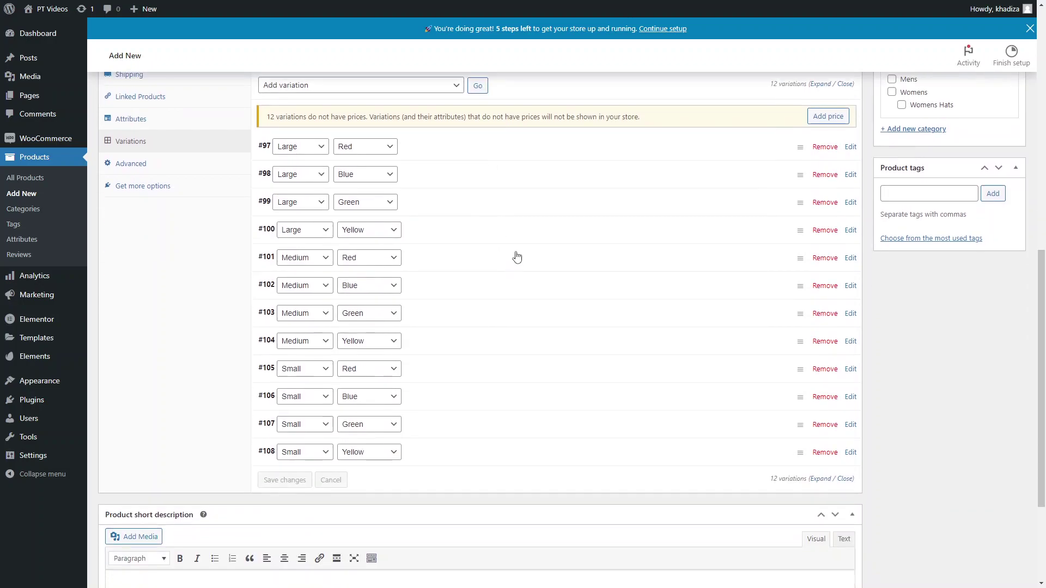
{"action": "scroll", "coordinate": [517, 258], "scroll_direction": "up", "scroll_amount": 1}
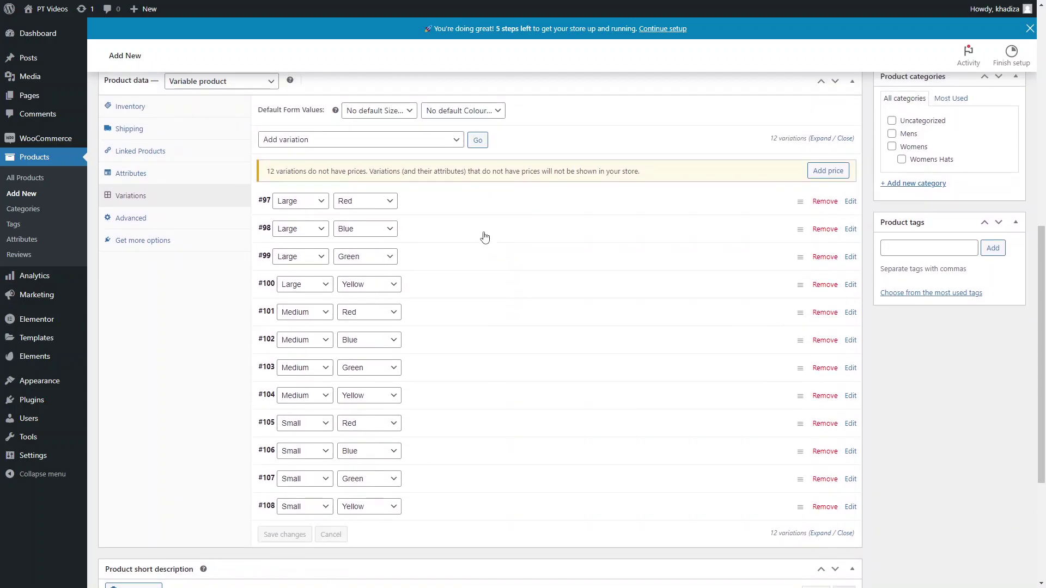
{"action": "left_click", "coordinate": [414, 142]}
{"action": "left_click", "coordinate": [413, 145]}
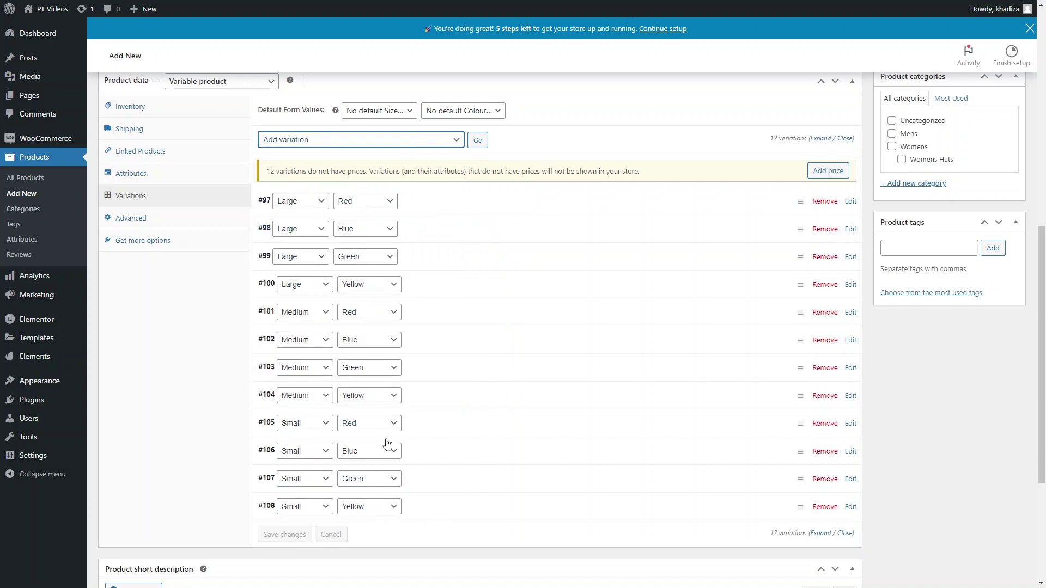
Bulk-set the regular price of all twelve variations to 25.
{"action": "left_click", "coordinate": [386, 146]}
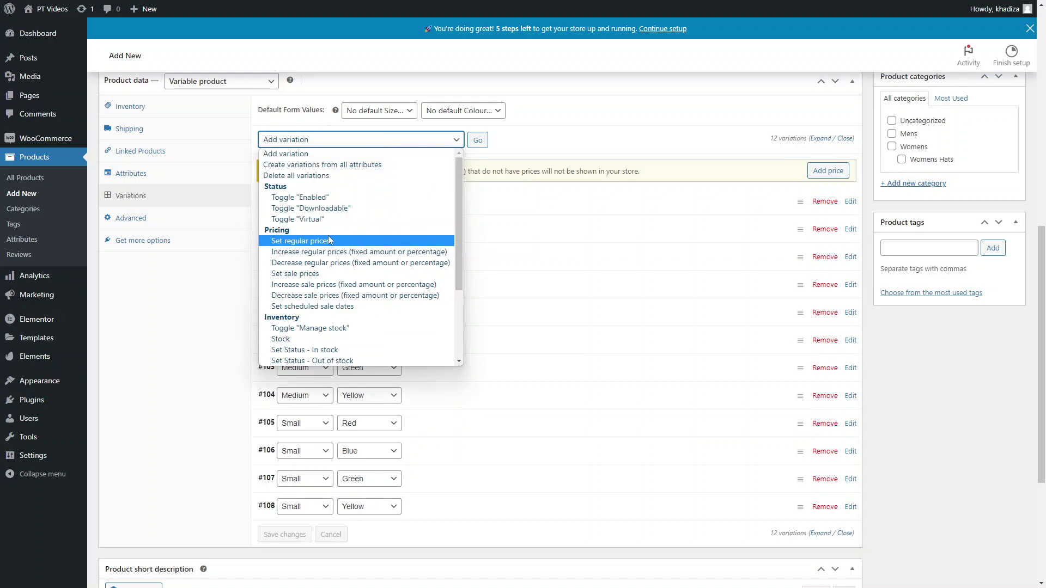
{"action": "left_click", "coordinate": [285, 242]}
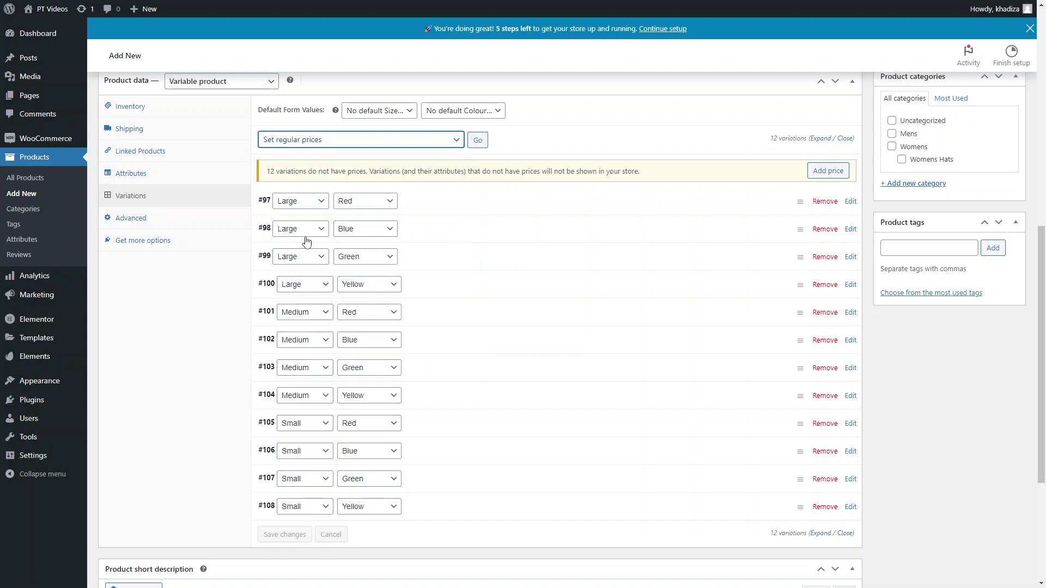
{"action": "left_click", "coordinate": [450, 205]}
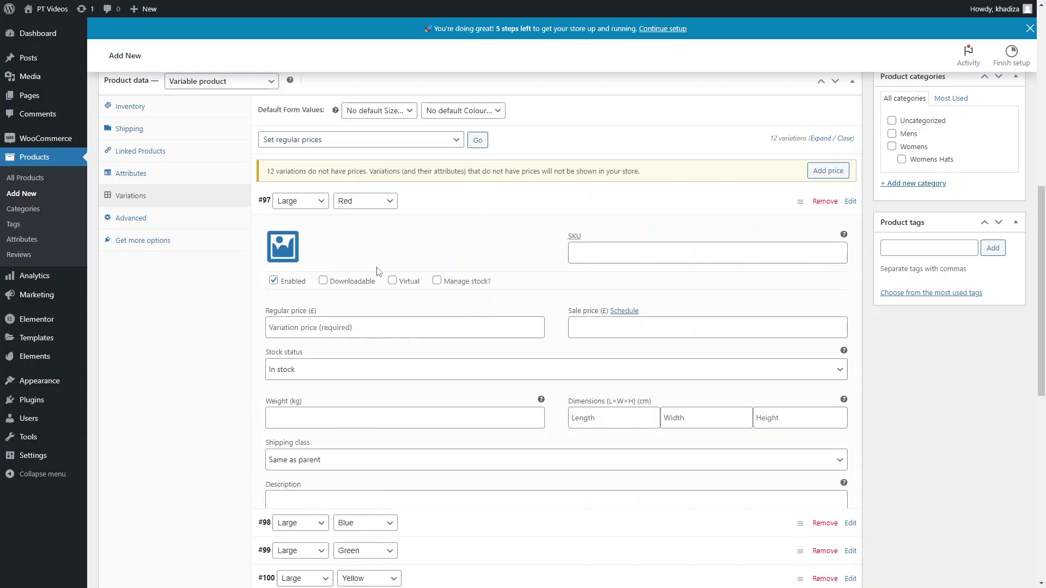
{"action": "left_click", "coordinate": [504, 207]}
{"action": "left_click", "coordinate": [478, 140]}
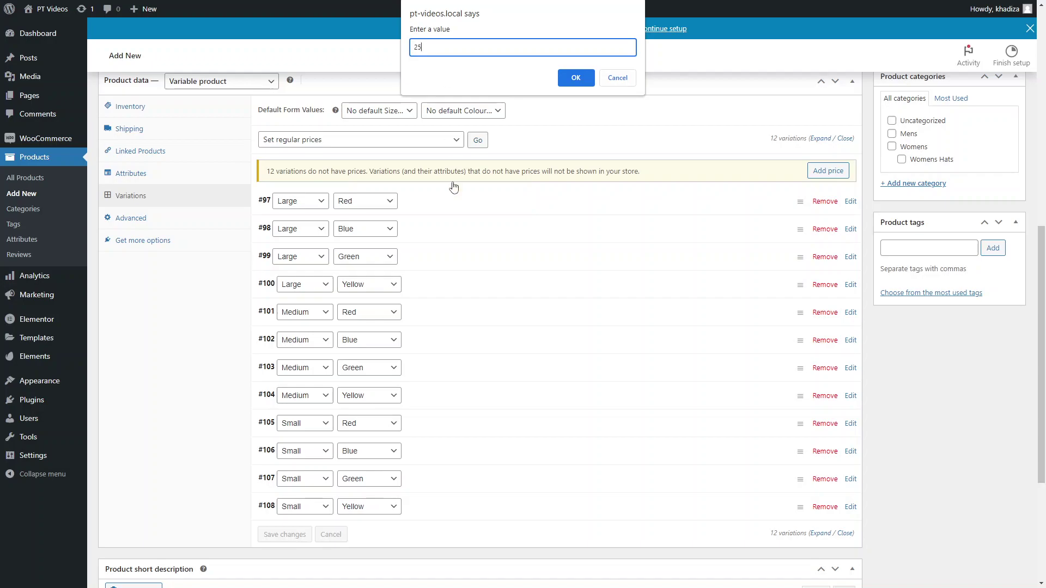
{"action": "left_click", "coordinate": [576, 78]}
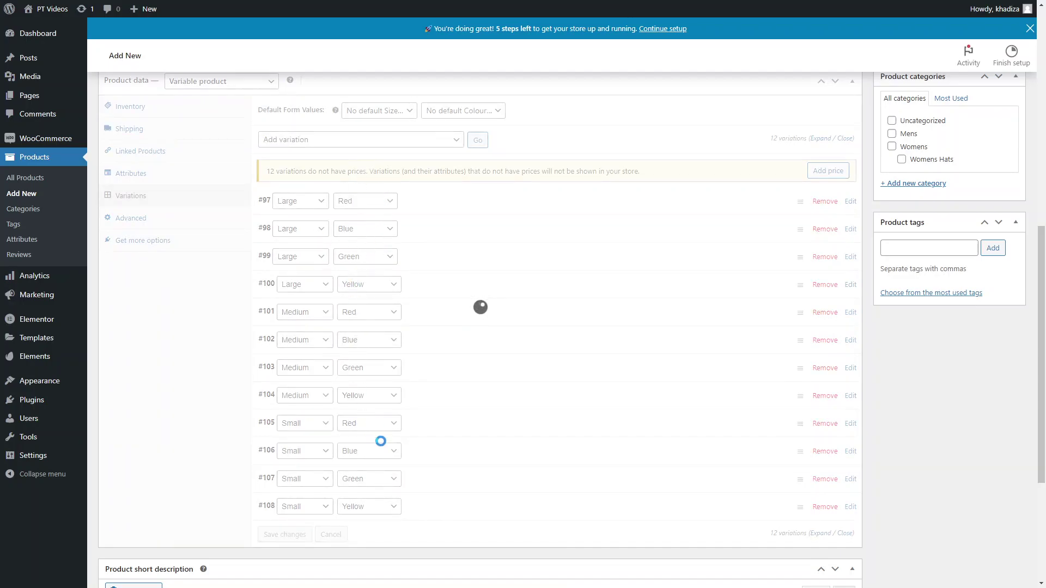
Expand variation #103 to confirm its £25 price, then collapse it.
{"action": "left_click", "coordinate": [432, 335]}
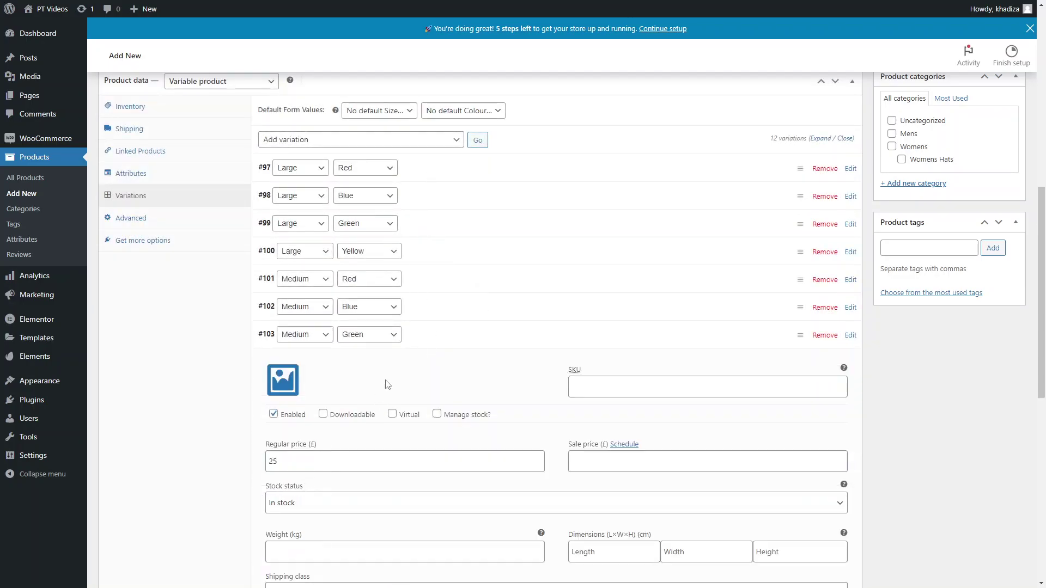
{"action": "left_click", "coordinate": [455, 335]}
{"action": "left_click", "coordinate": [374, 140]}
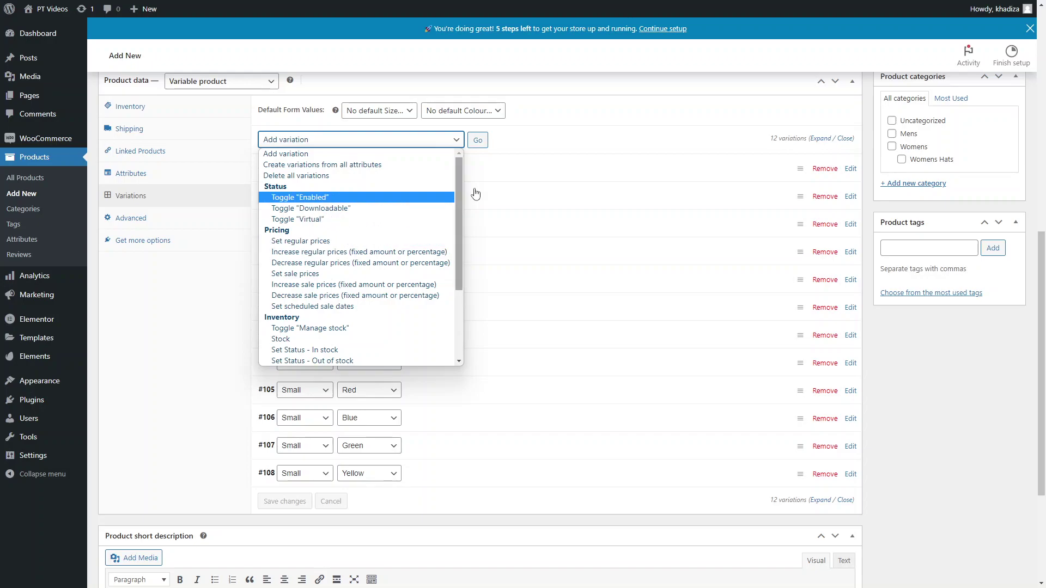
{"action": "left_click", "coordinate": [551, 120]}
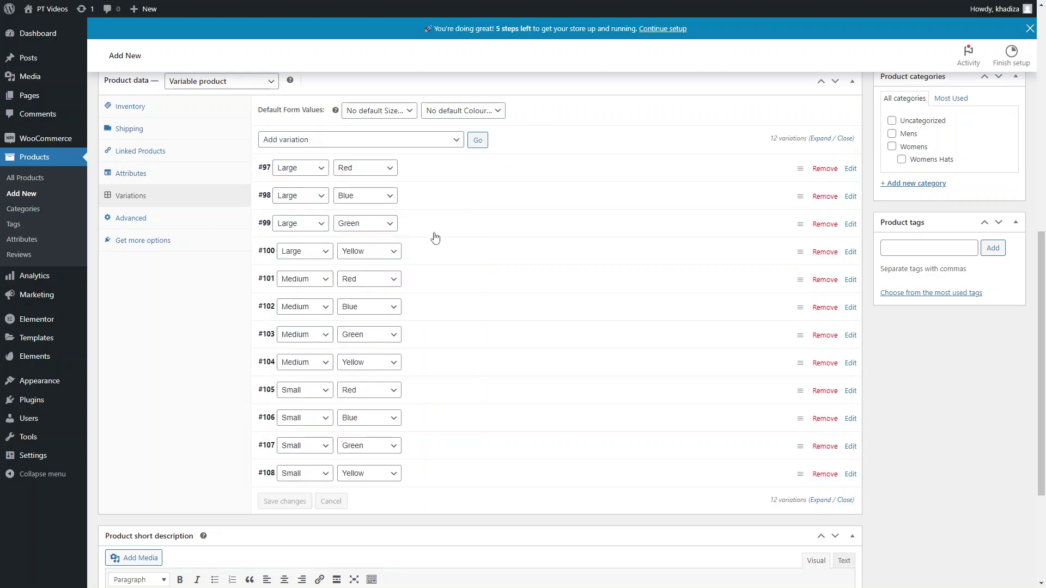
{"action": "left_click", "coordinate": [389, 140]}
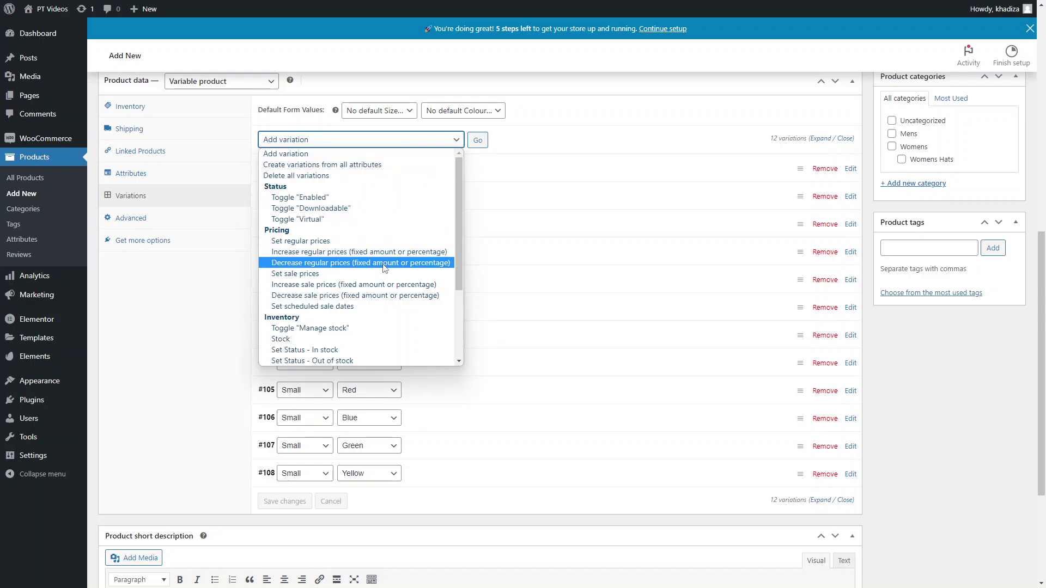
{"action": "scroll", "coordinate": [371, 256], "scroll_direction": "down", "scroll_amount": 3}
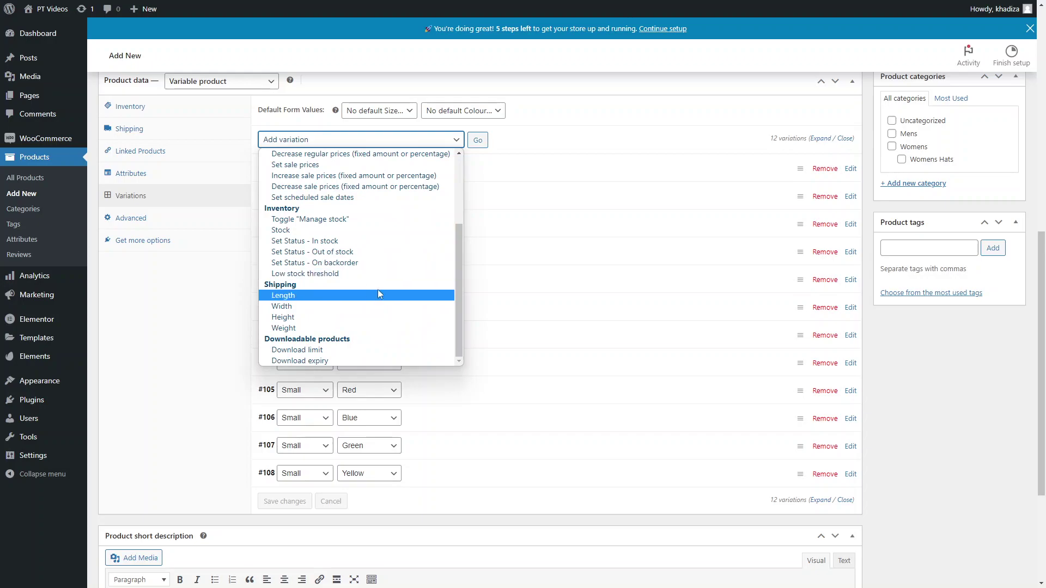
{"action": "scroll", "coordinate": [377, 243], "scroll_direction": "up", "scroll_amount": 5}
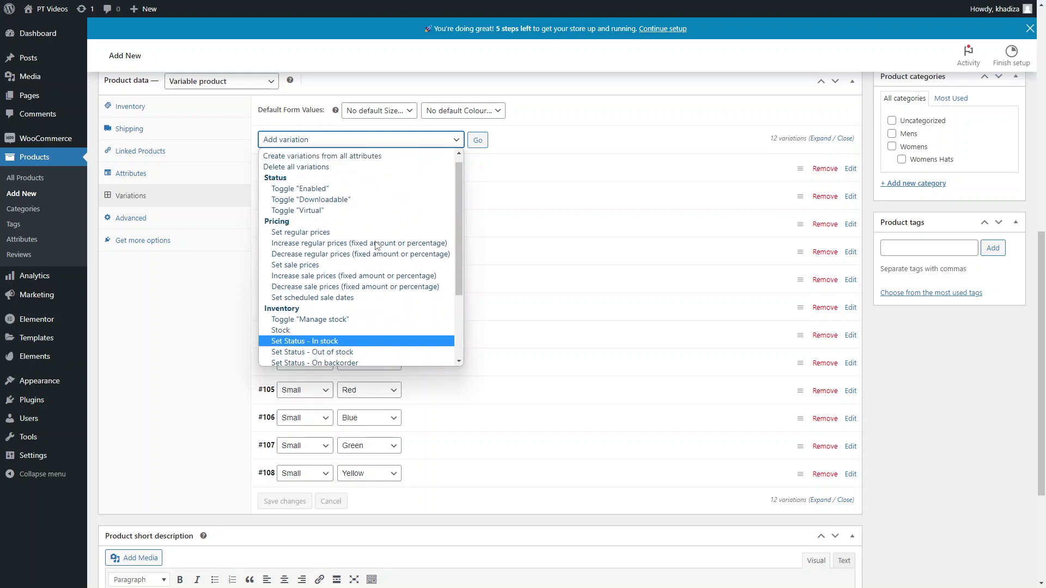
{"action": "left_click", "coordinate": [523, 152]}
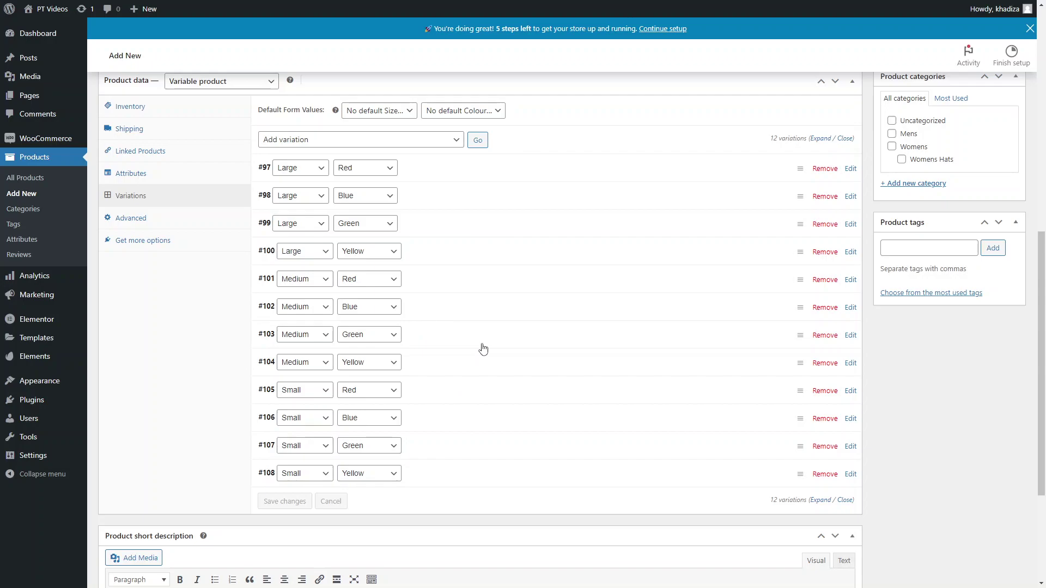
{"action": "left_click", "coordinate": [361, 139]}
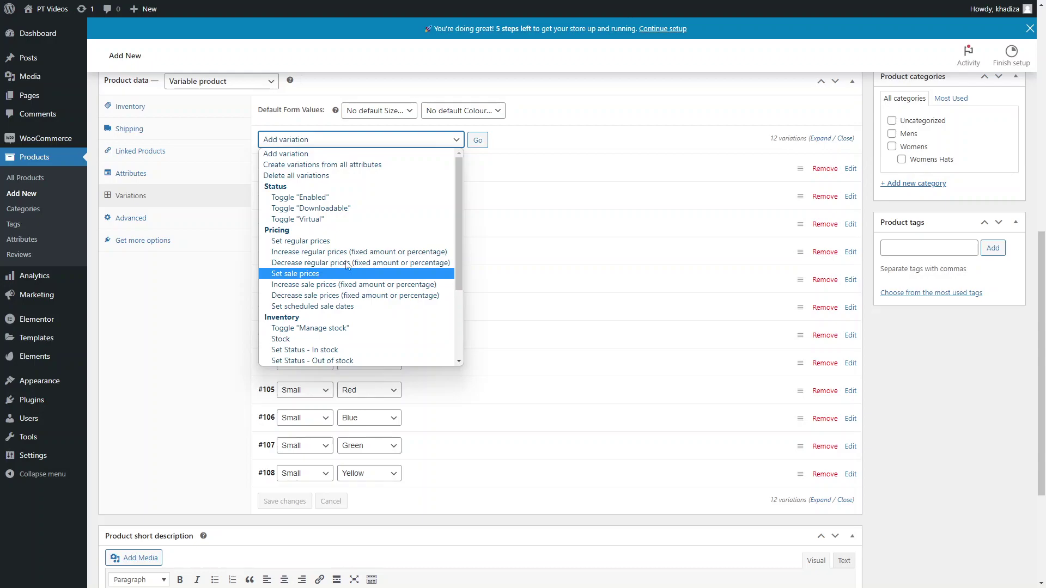
{"action": "left_click", "coordinate": [590, 112]}
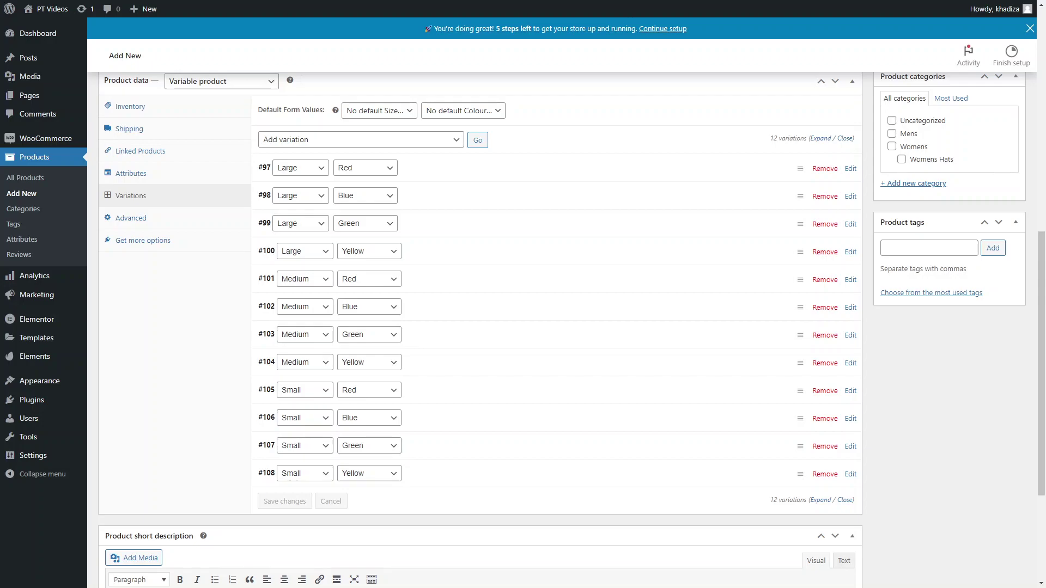
Review the Advanced, Variations and Inventory tabs in Product data.
{"action": "left_click", "coordinate": [184, 219]}
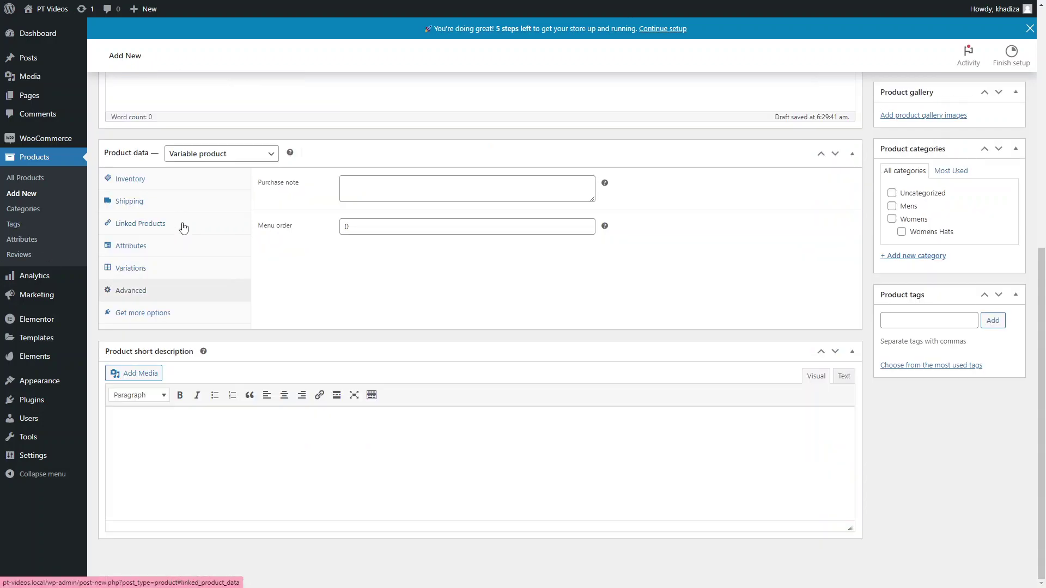
{"action": "left_click", "coordinate": [163, 267]}
{"action": "left_click", "coordinate": [181, 292]}
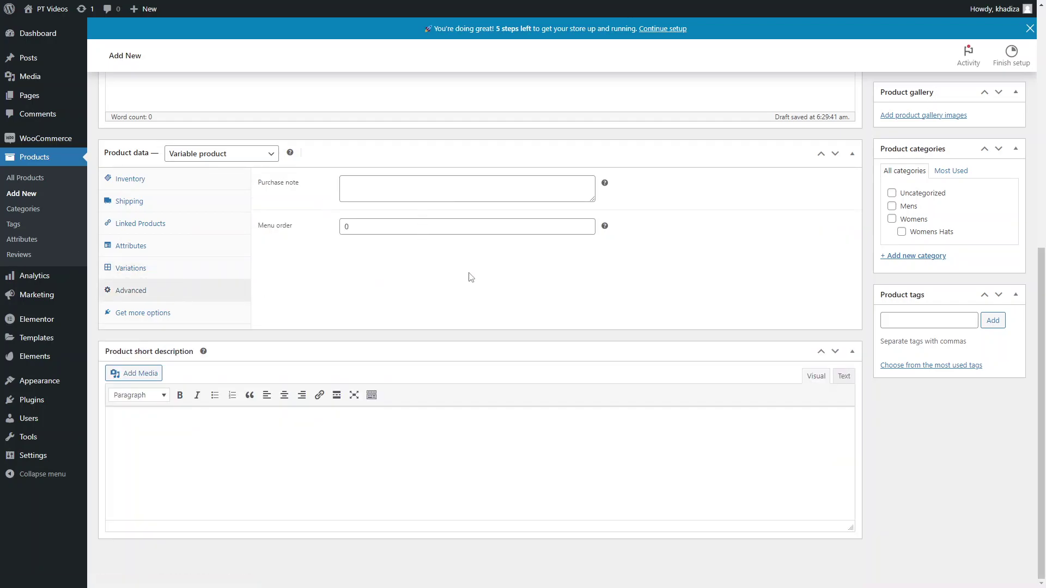
{"action": "left_click", "coordinate": [195, 179]}
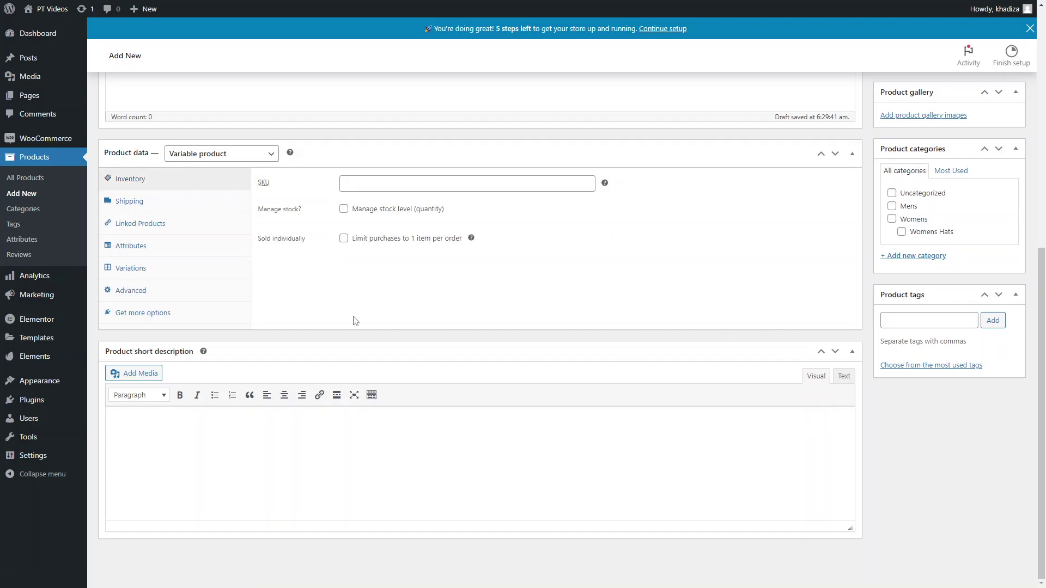
Scroll up to bring the T-Shirt title and publishing options into view.
{"action": "scroll", "coordinate": [330, 379], "scroll_direction": "up", "scroll_amount": 4}
{"action": "scroll", "coordinate": [327, 253], "scroll_direction": "down", "scroll_amount": 4}
{"action": "scroll", "coordinate": [910, 343], "scroll_direction": "up", "scroll_amount": 3}
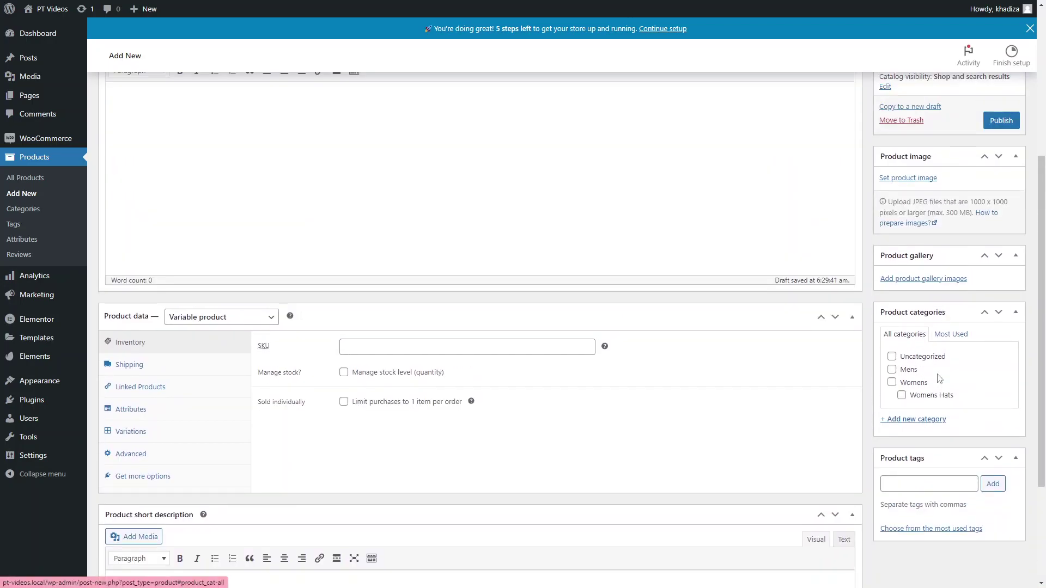
{"action": "scroll", "coordinate": [940, 262], "scroll_direction": "up", "scroll_amount": 1}
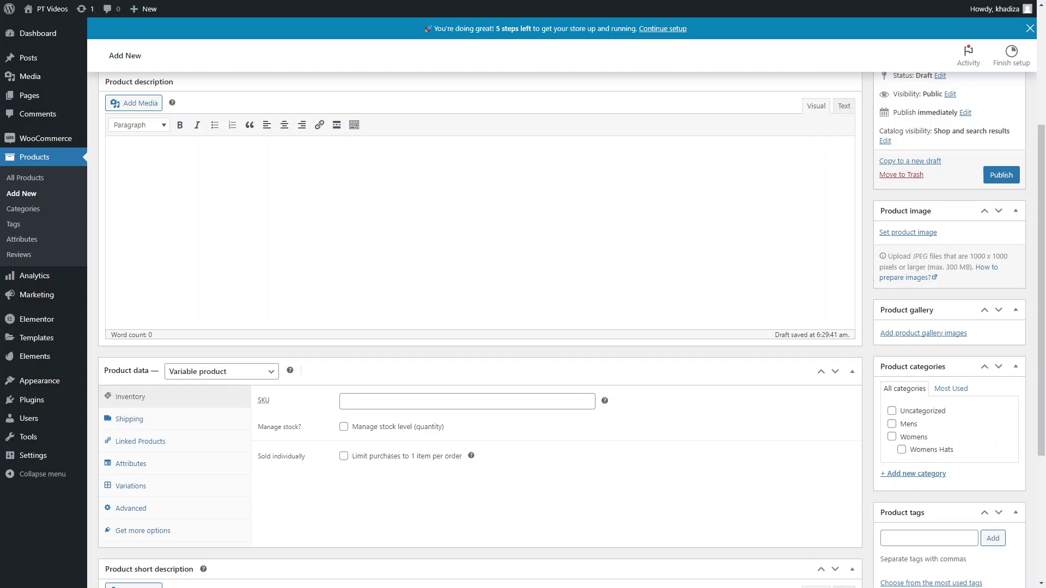
{"action": "scroll", "coordinate": [445, 240], "scroll_direction": "up", "scroll_amount": 1}
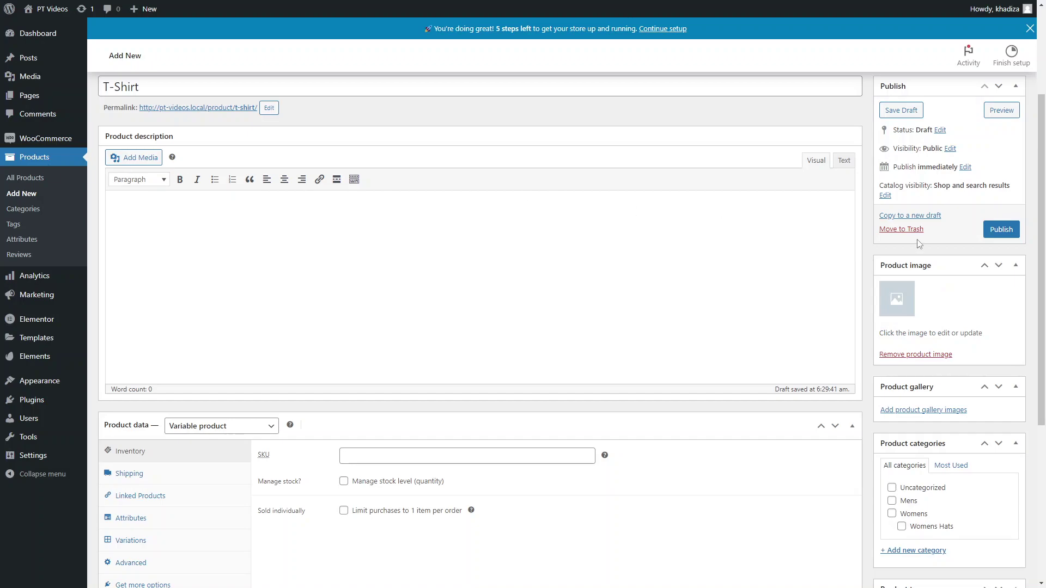
{"action": "scroll", "coordinate": [994, 229], "scroll_direction": "up", "scroll_amount": 3}
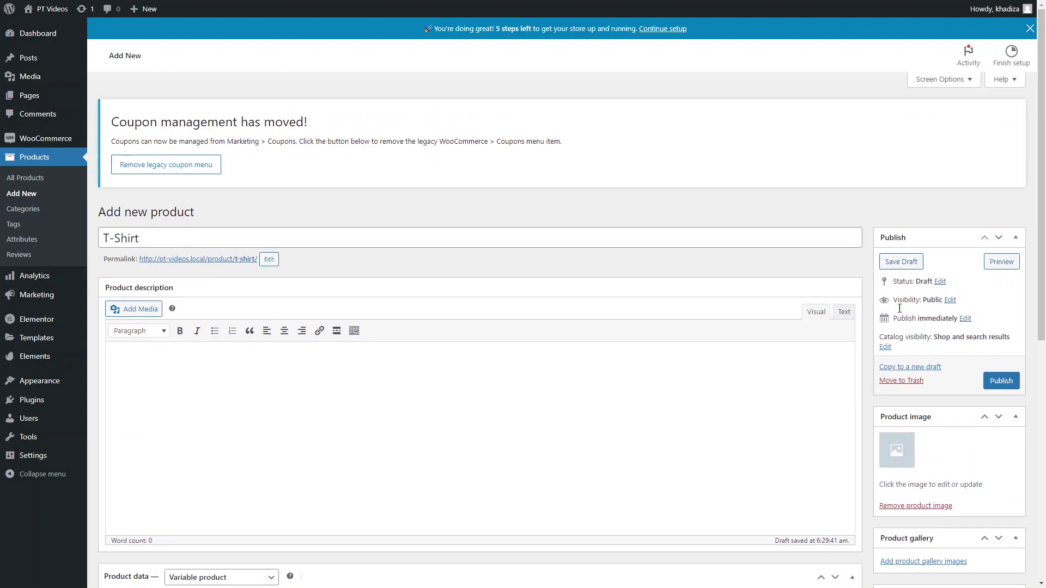
Publish the T-Shirt with catalog visibility 'Shop and search results', then follow its permalink.
{"action": "left_click", "coordinate": [886, 348]}
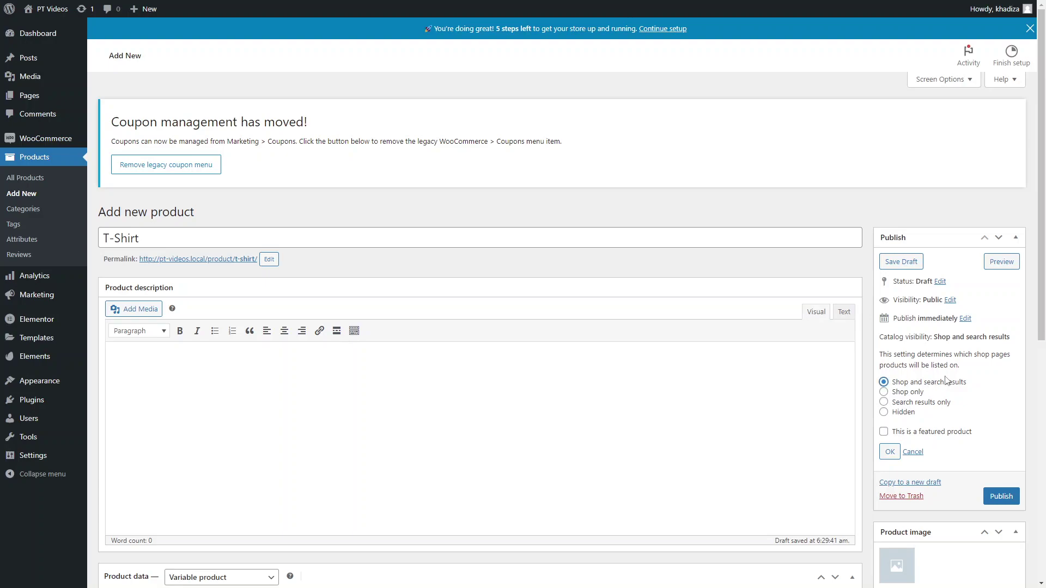
{"action": "left_click", "coordinate": [892, 456]}
{"action": "left_click", "coordinate": [1002, 381]}
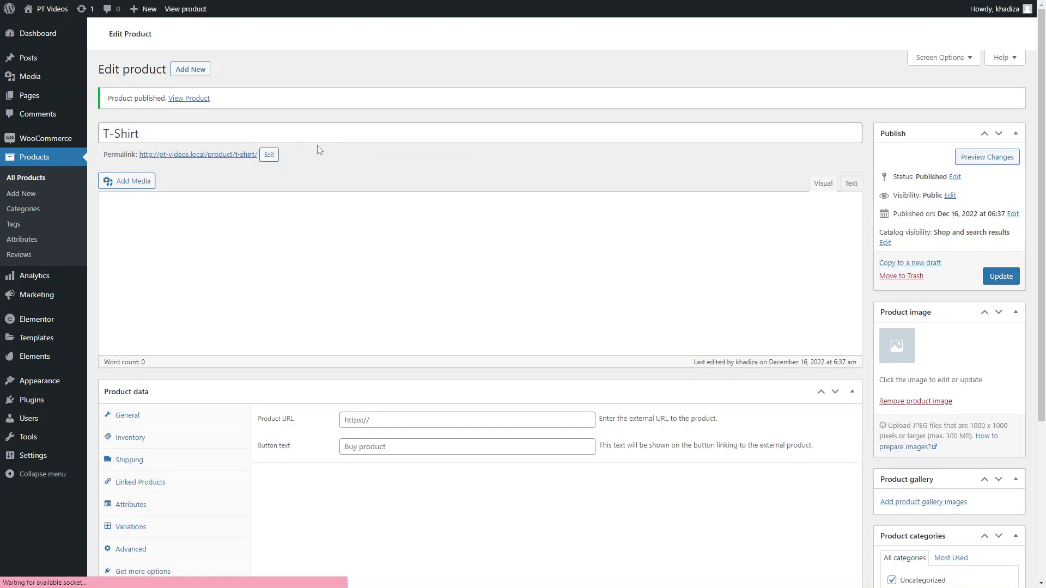
{"action": "left_click", "coordinate": [229, 154]}
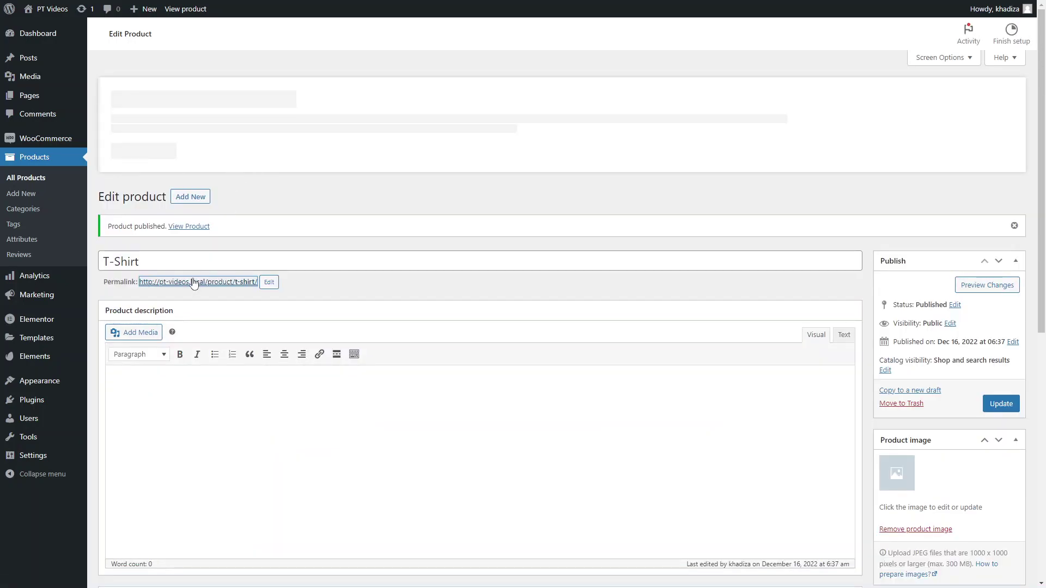
Open the T-Shirt storefront page and pick Medium, then Large size with Blue colour.
{"action": "left_click", "coordinate": [193, 282]}
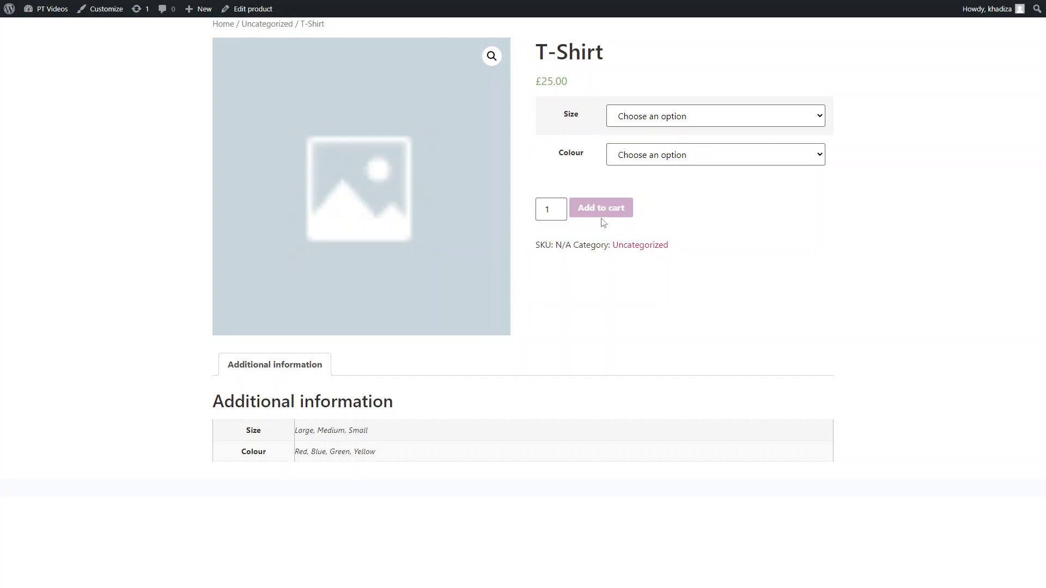
{"action": "left_click", "coordinate": [645, 120]}
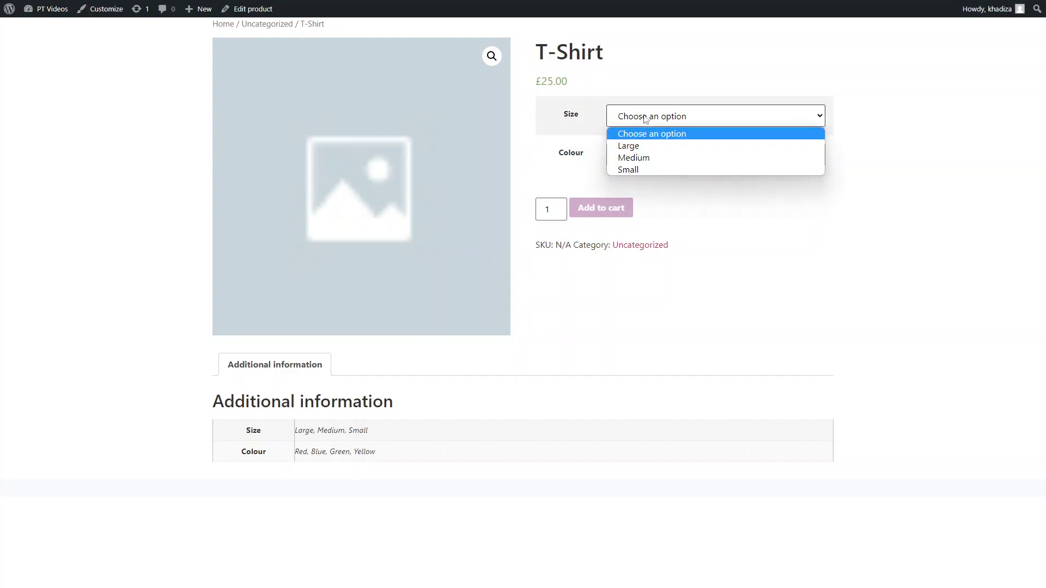
{"action": "left_click", "coordinate": [656, 158]}
{"action": "left_click", "coordinate": [656, 121]}
{"action": "left_click", "coordinate": [652, 145]}
{"action": "left_click", "coordinate": [652, 157]}
{"action": "left_click", "coordinate": [632, 196]}
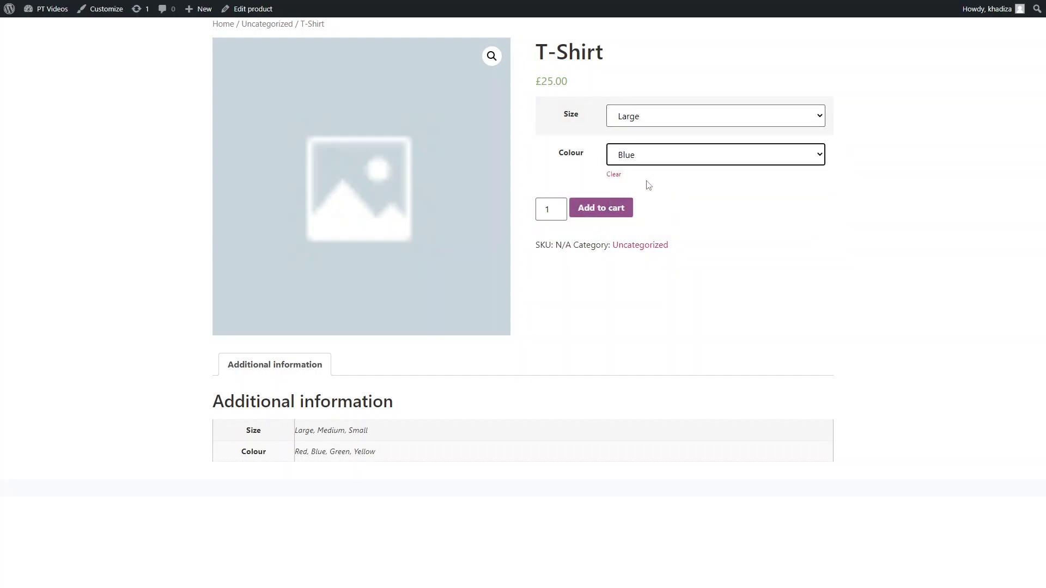
Switch the T-Shirt options to Small and Red.
{"action": "left_click", "coordinate": [663, 127]}
{"action": "left_click", "coordinate": [658, 167]}
{"action": "left_click", "coordinate": [658, 157]}
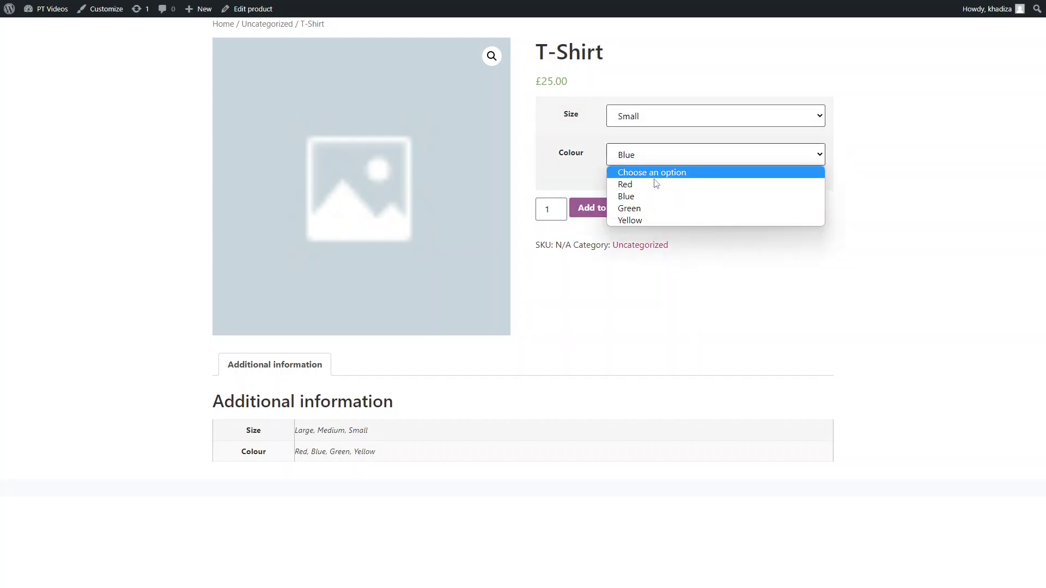
{"action": "left_click", "coordinate": [657, 182]}
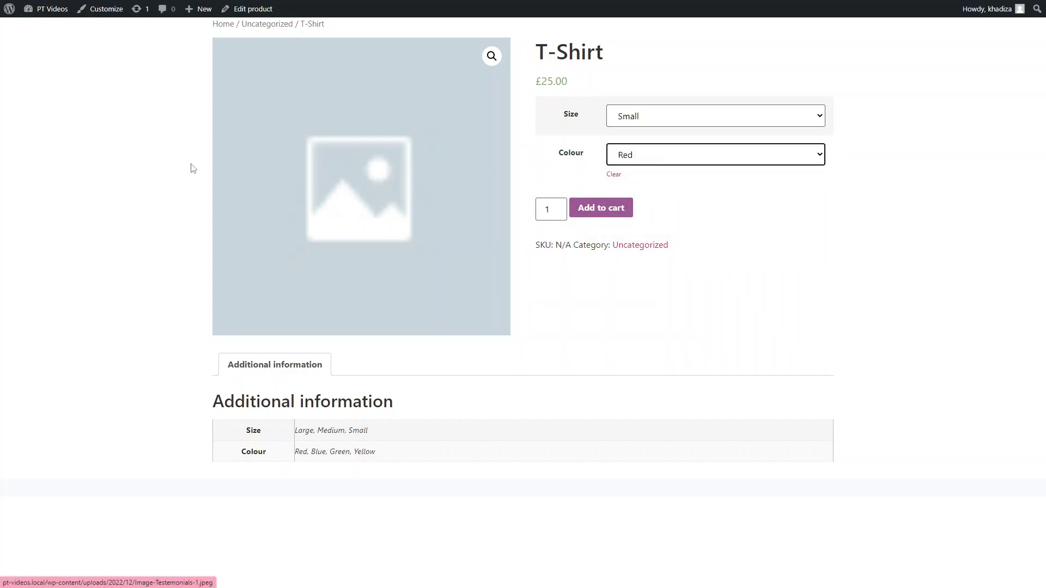